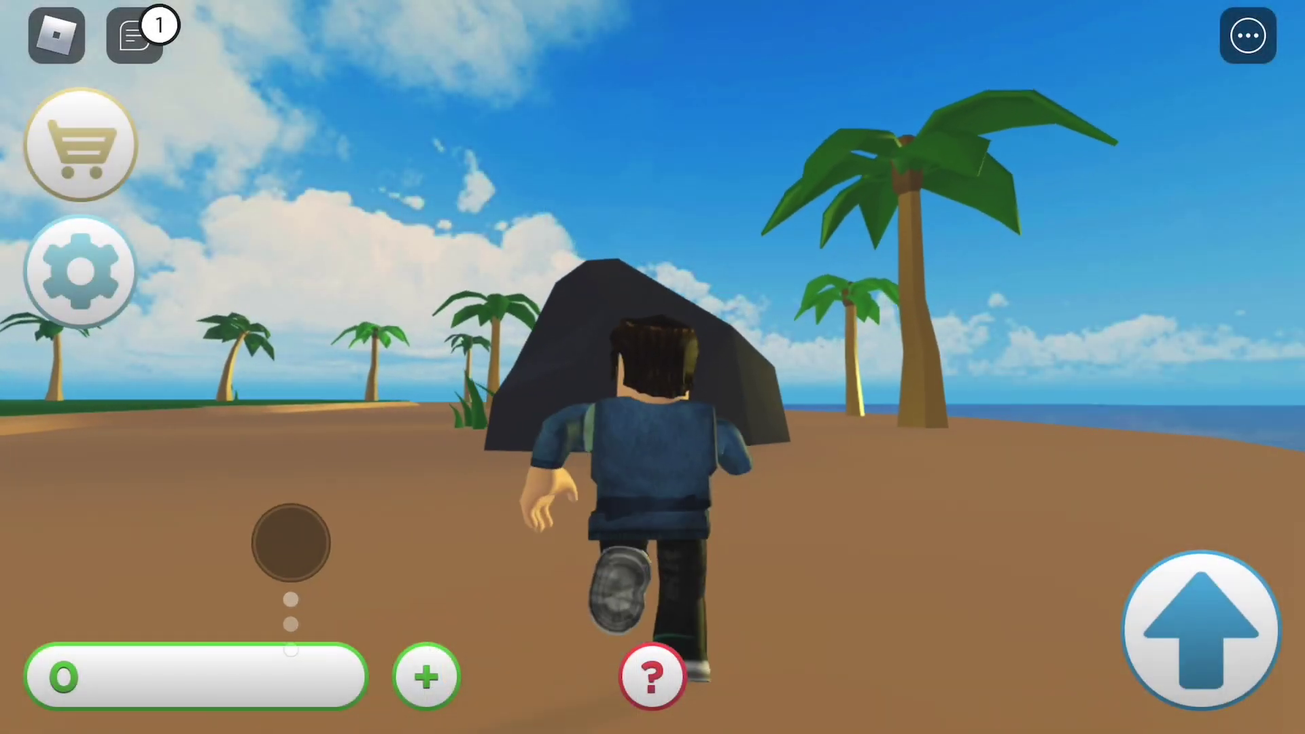
Run the avatar forward across the island beach and over the big rock
drag(274, 537, 270, 533)
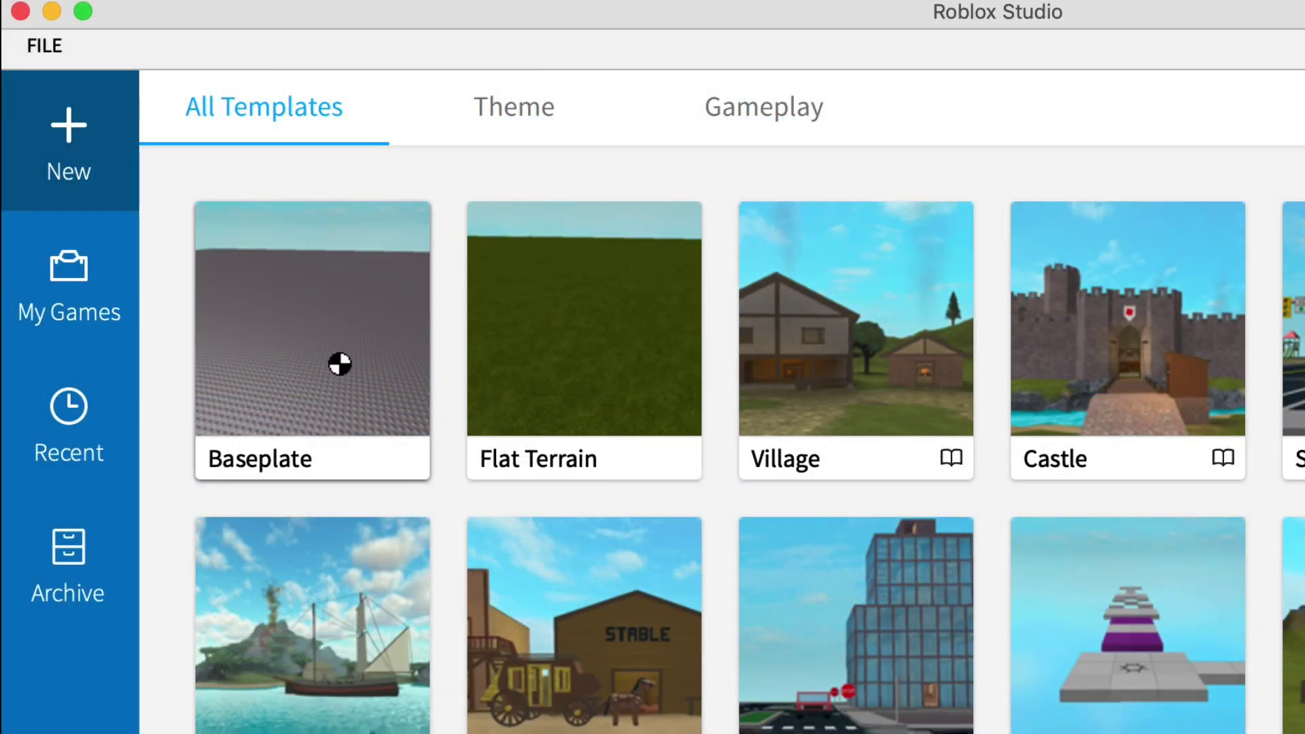
Open a Baseplate place, start a Play test, and expand Workspace to list the avatar's parts
click(332, 366)
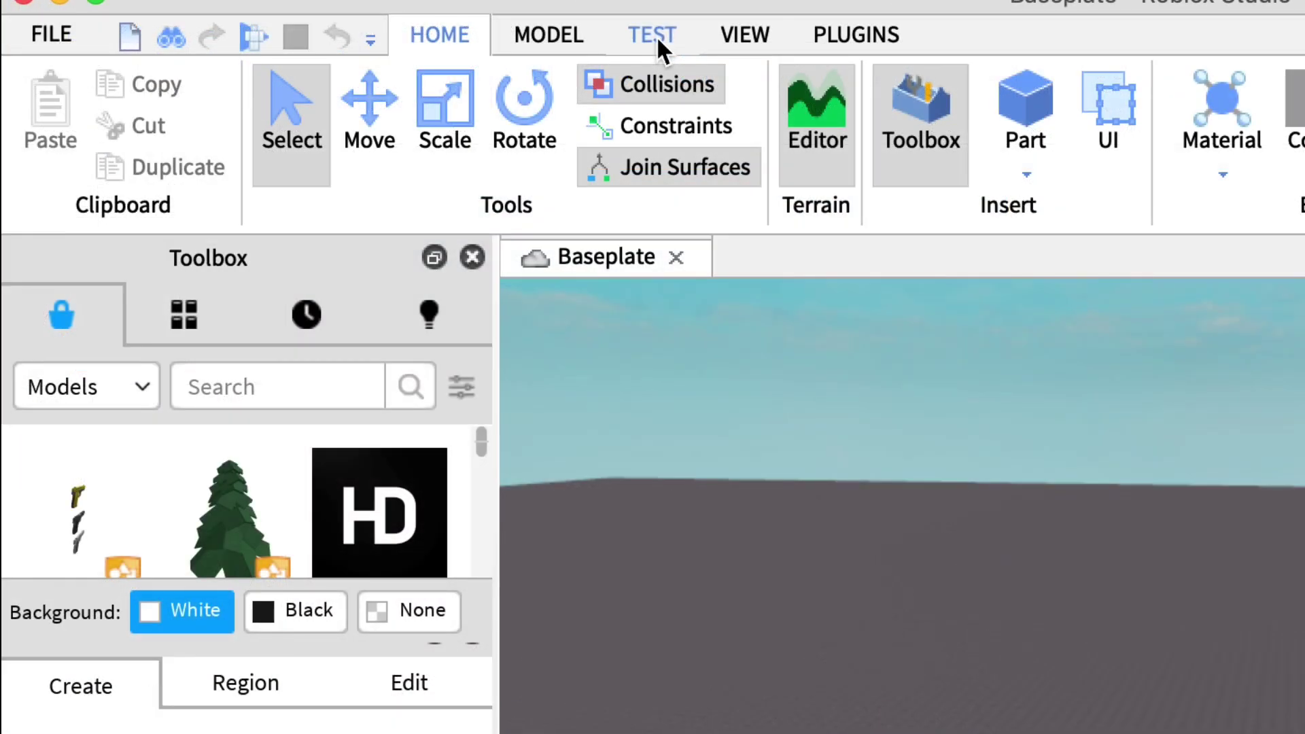
click(372, 31)
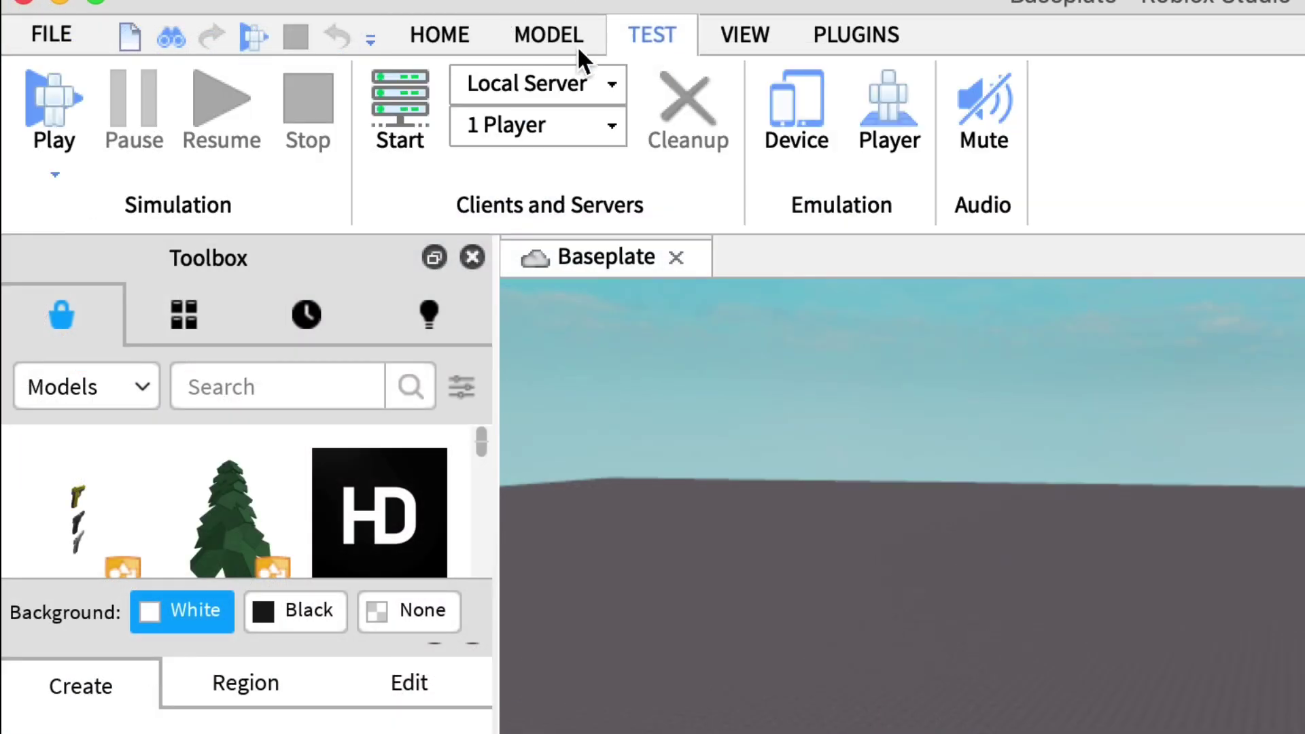
click(59, 102)
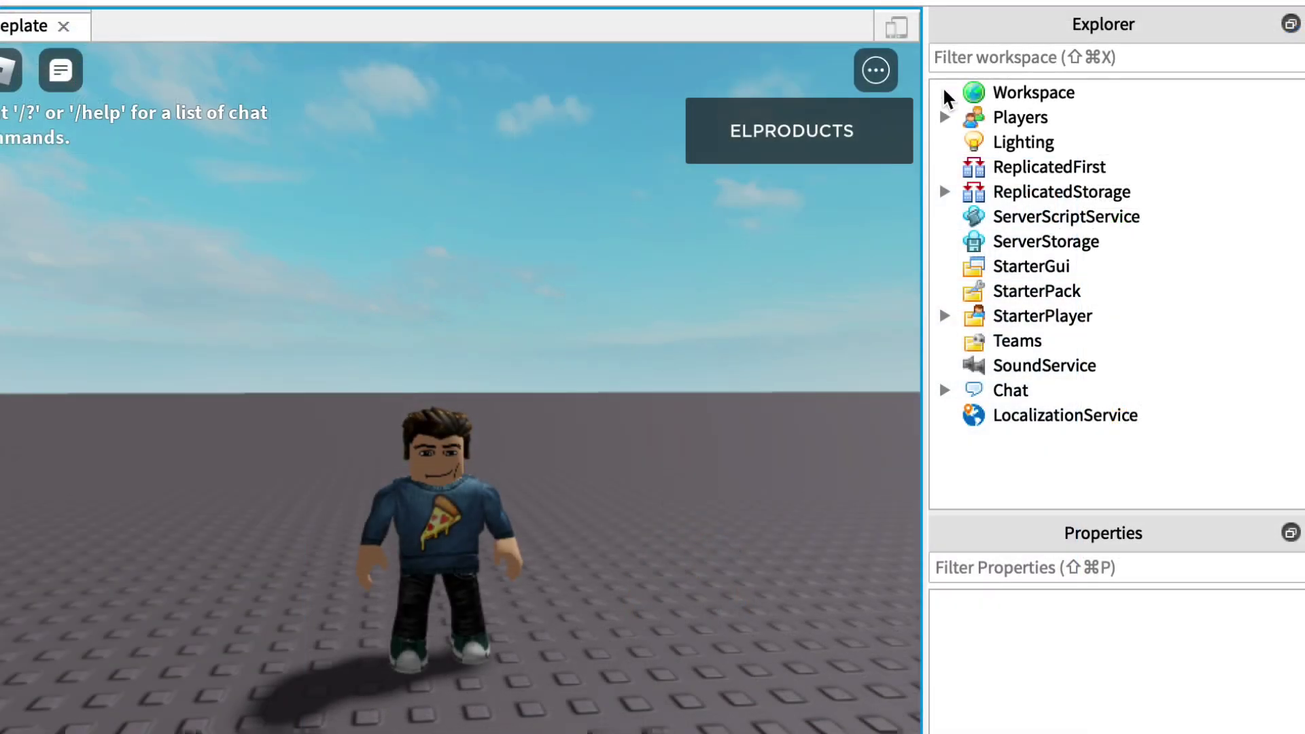
click(1096, 224)
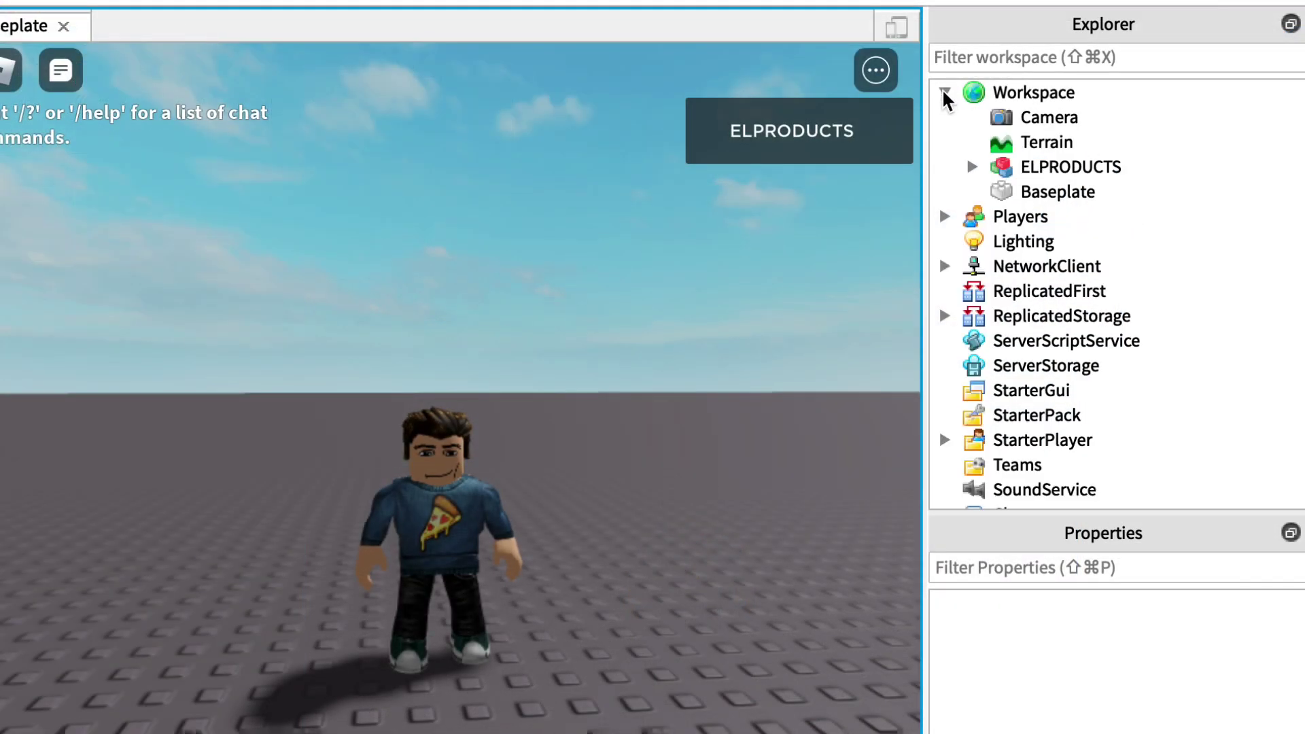
click(973, 167)
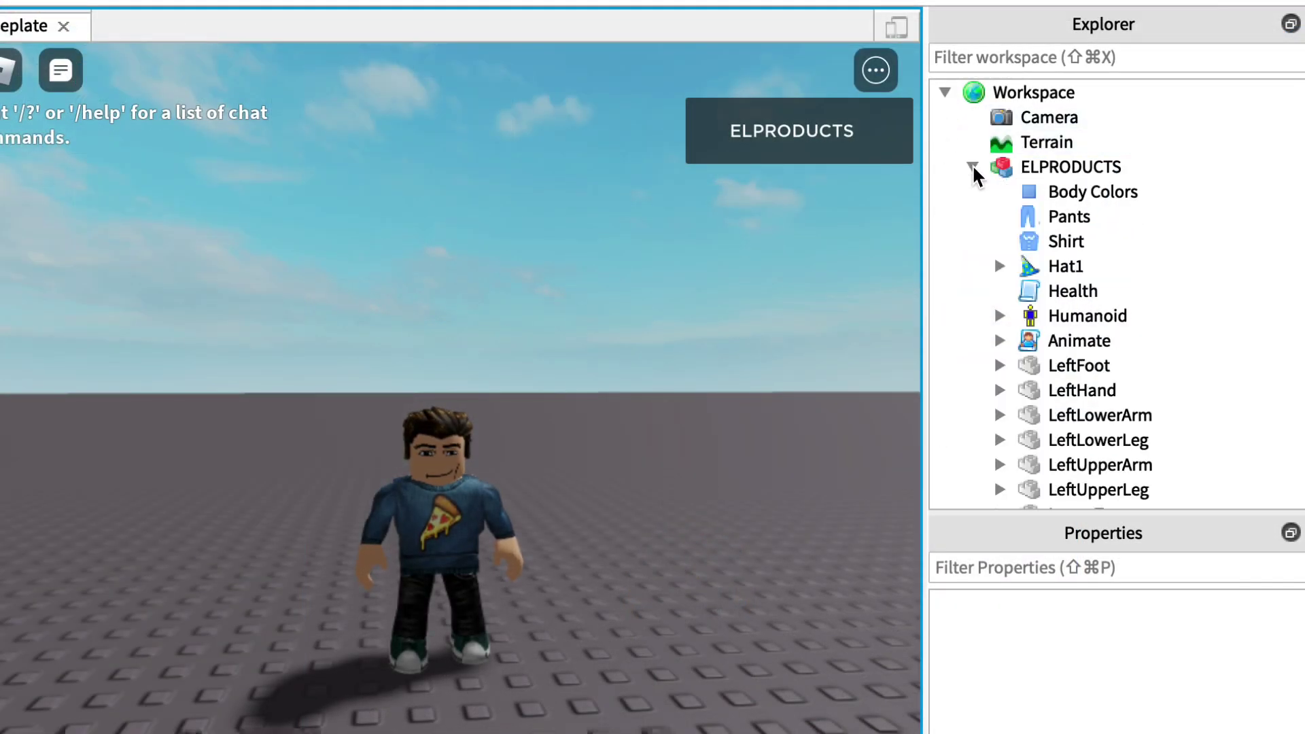
Export the avatar model with Export Selection as Roblox_Avatar_3D in the Downloads folder
right_click(1032, 174)
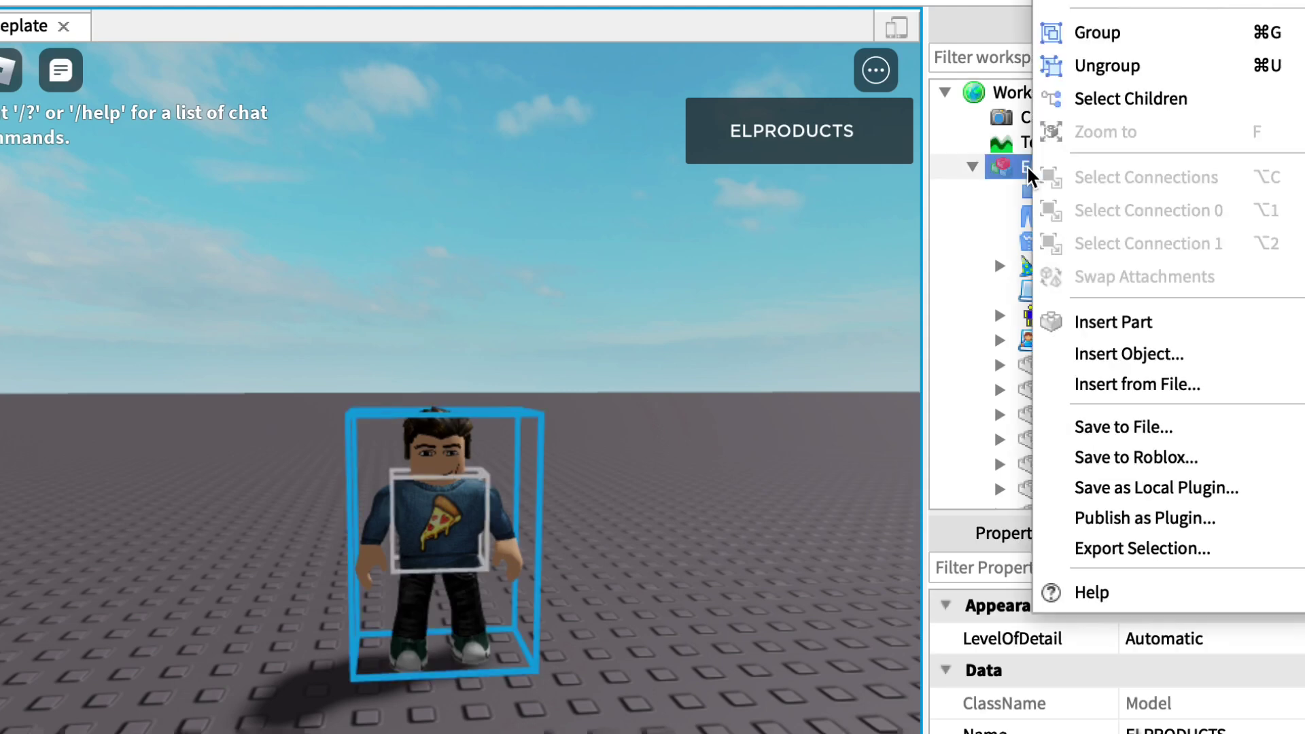
click(1118, 552)
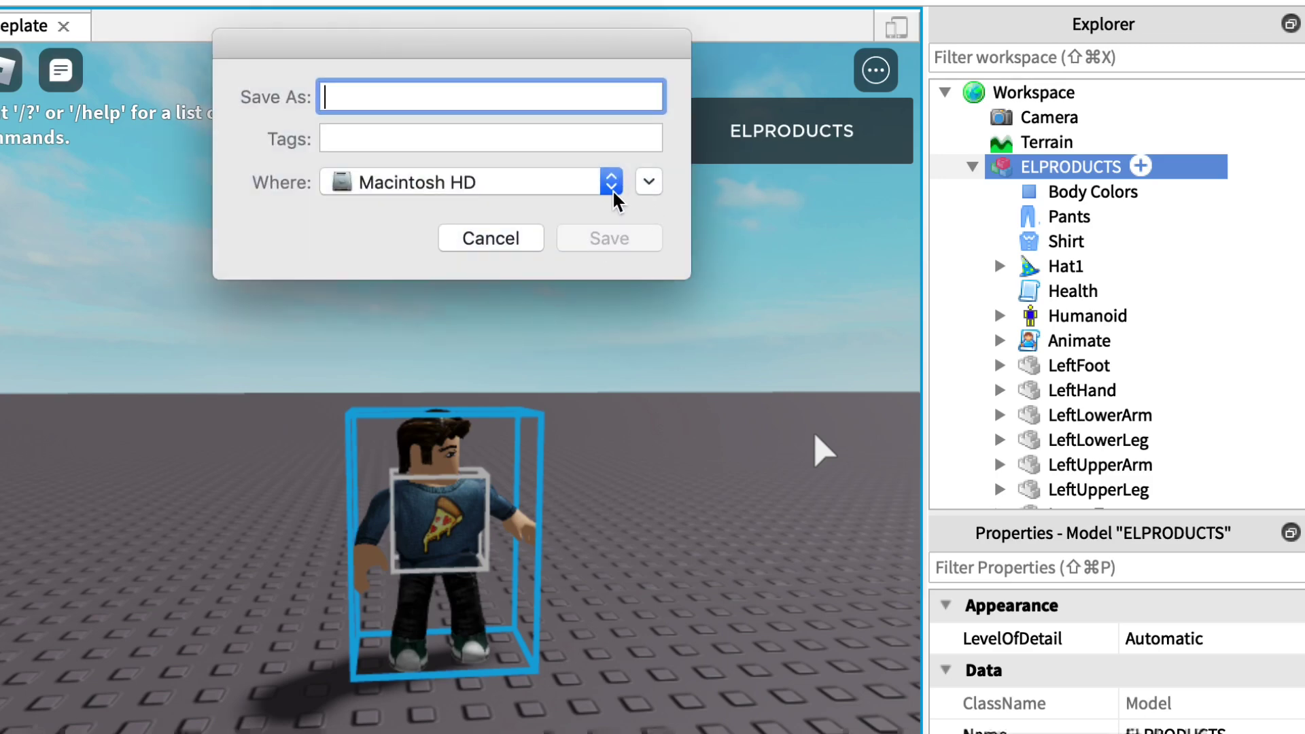
click(613, 185)
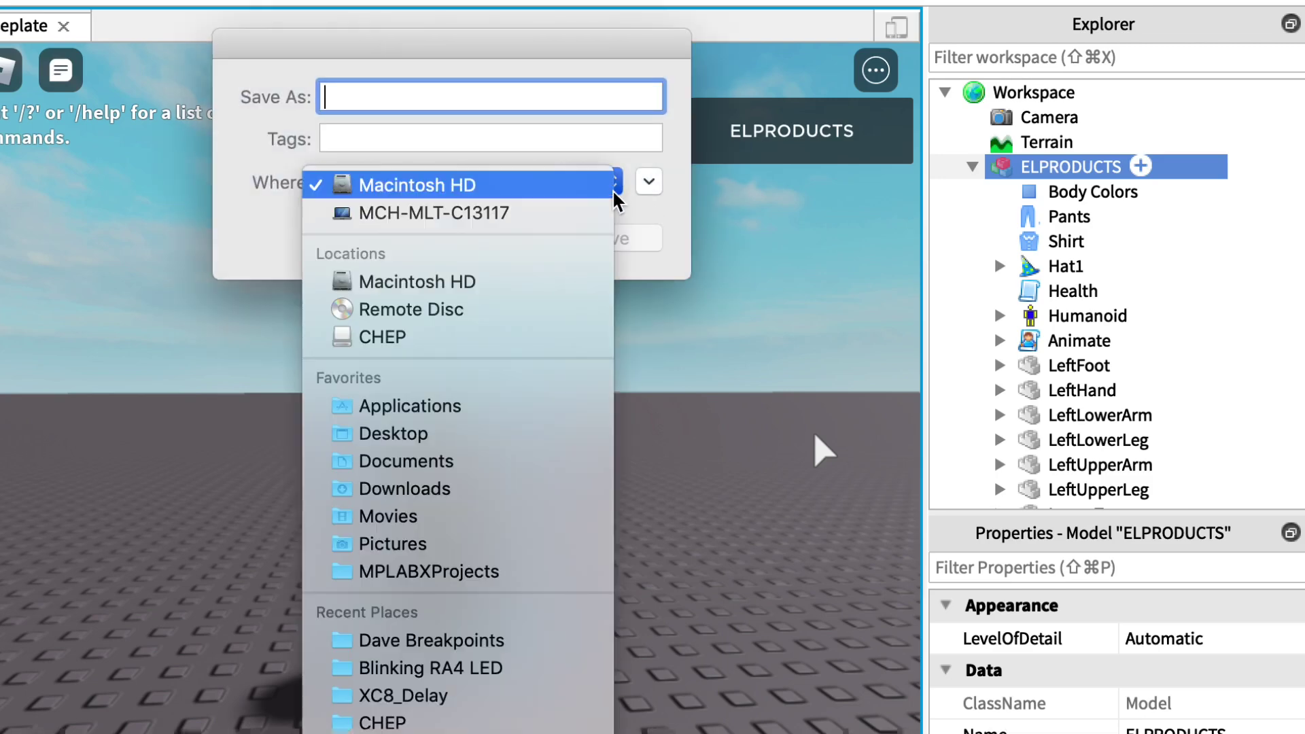
click(421, 494)
text(Roblox_Avatar_3D)
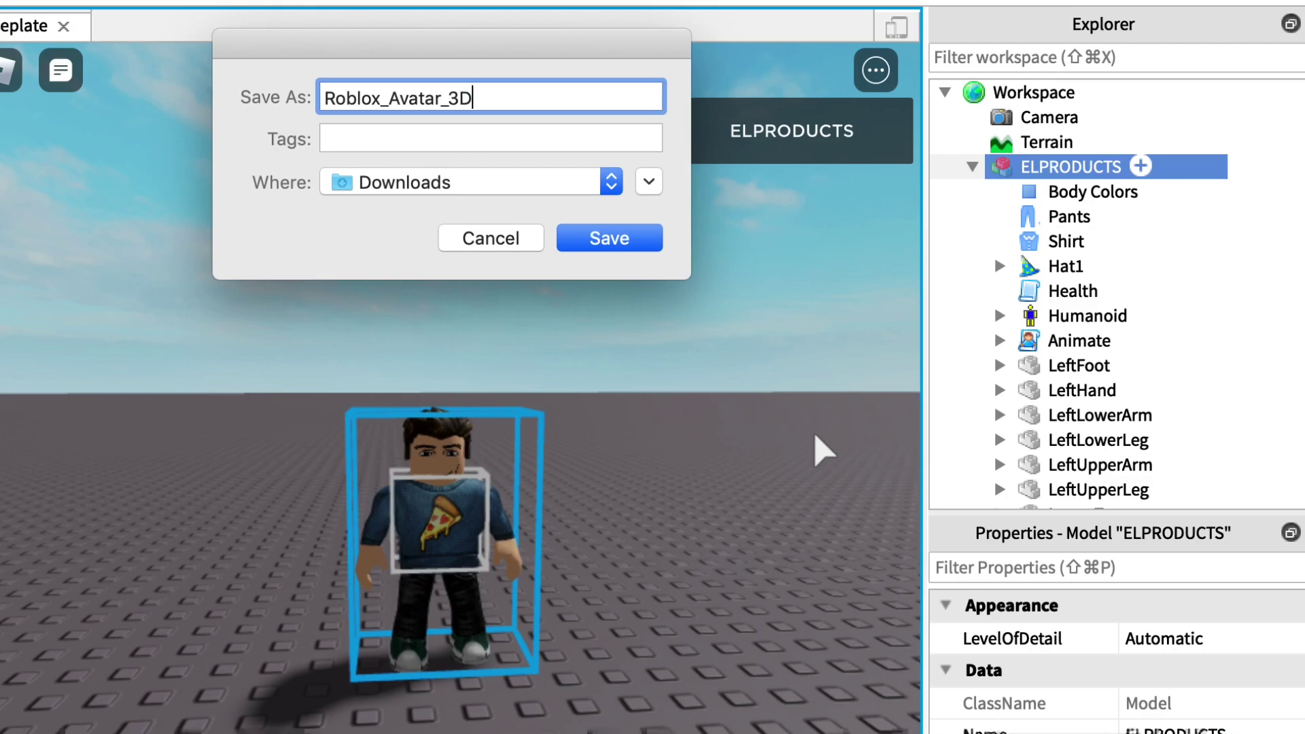
click(615, 242)
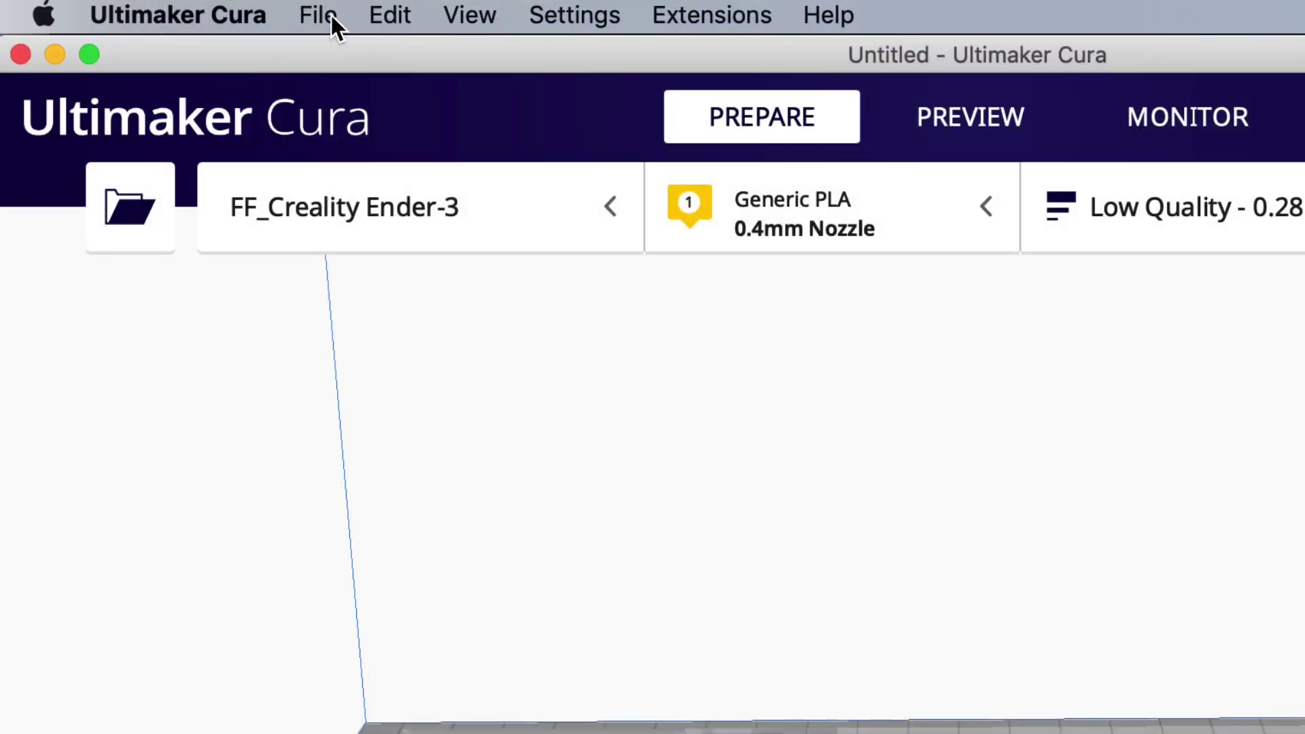
Open Roblox_Avatar_3D.obj from Downloads via File > Open File(s)
click(332, 15)
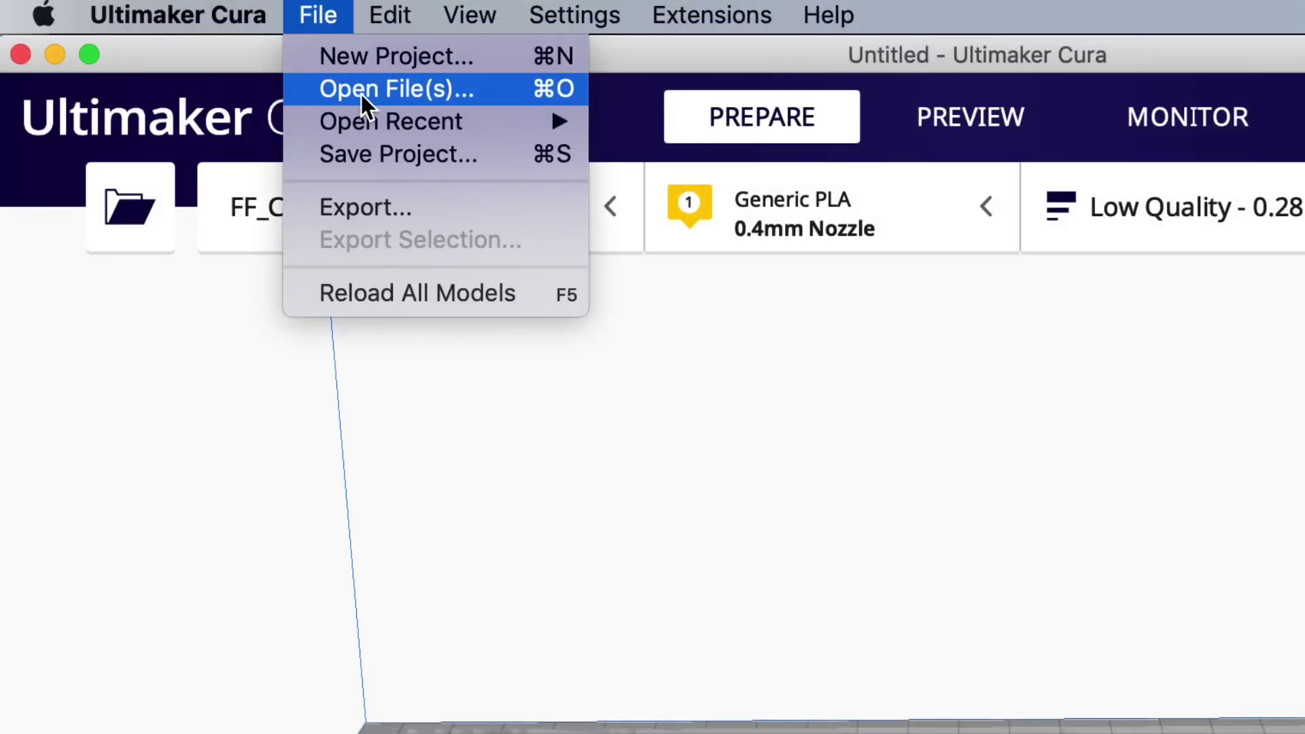
click(333, 95)
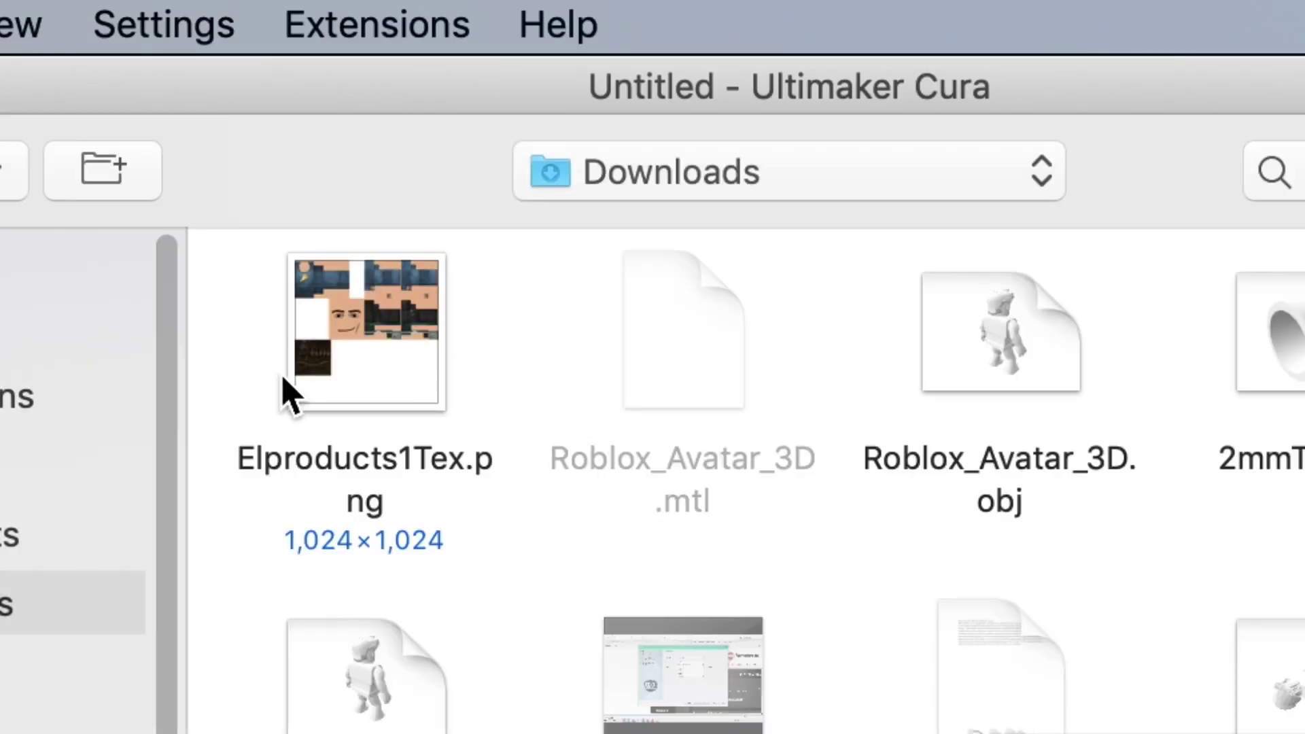
click(958, 461)
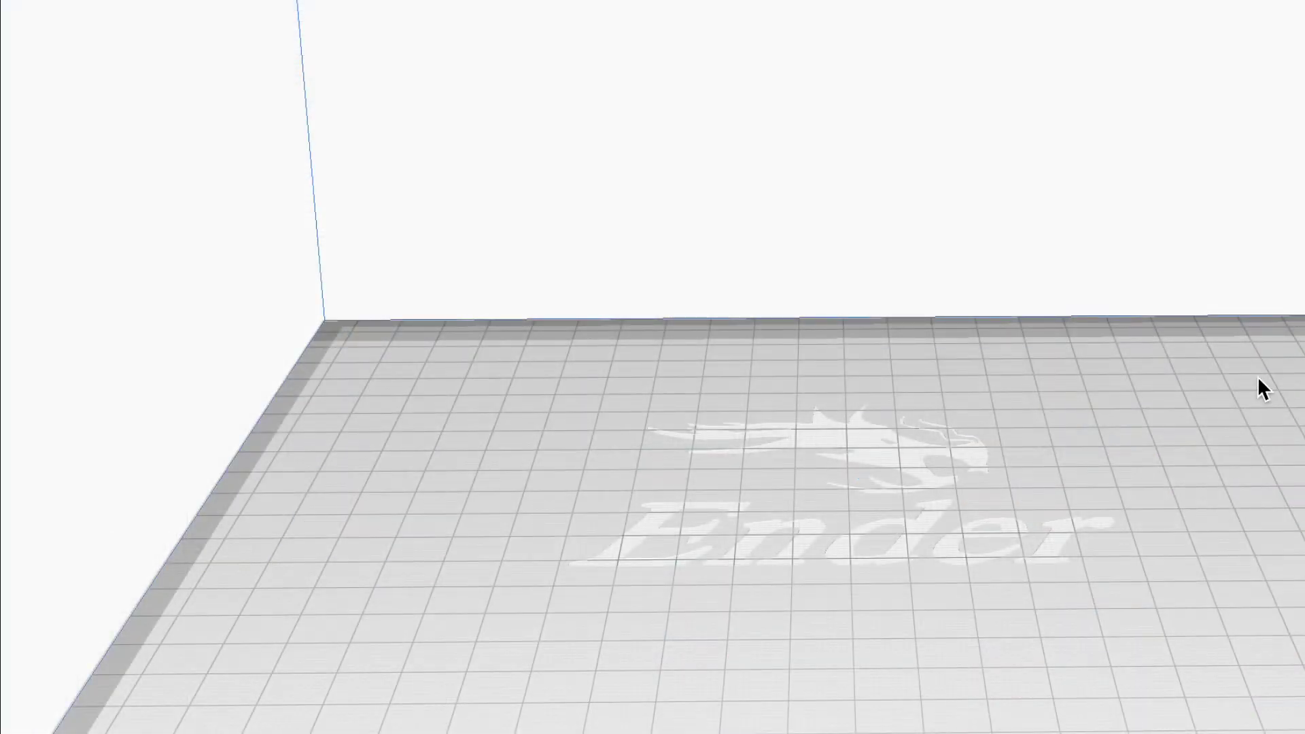
Zoom in on the build plate and select the small avatar figure
scroll(866, 534, up, 2)
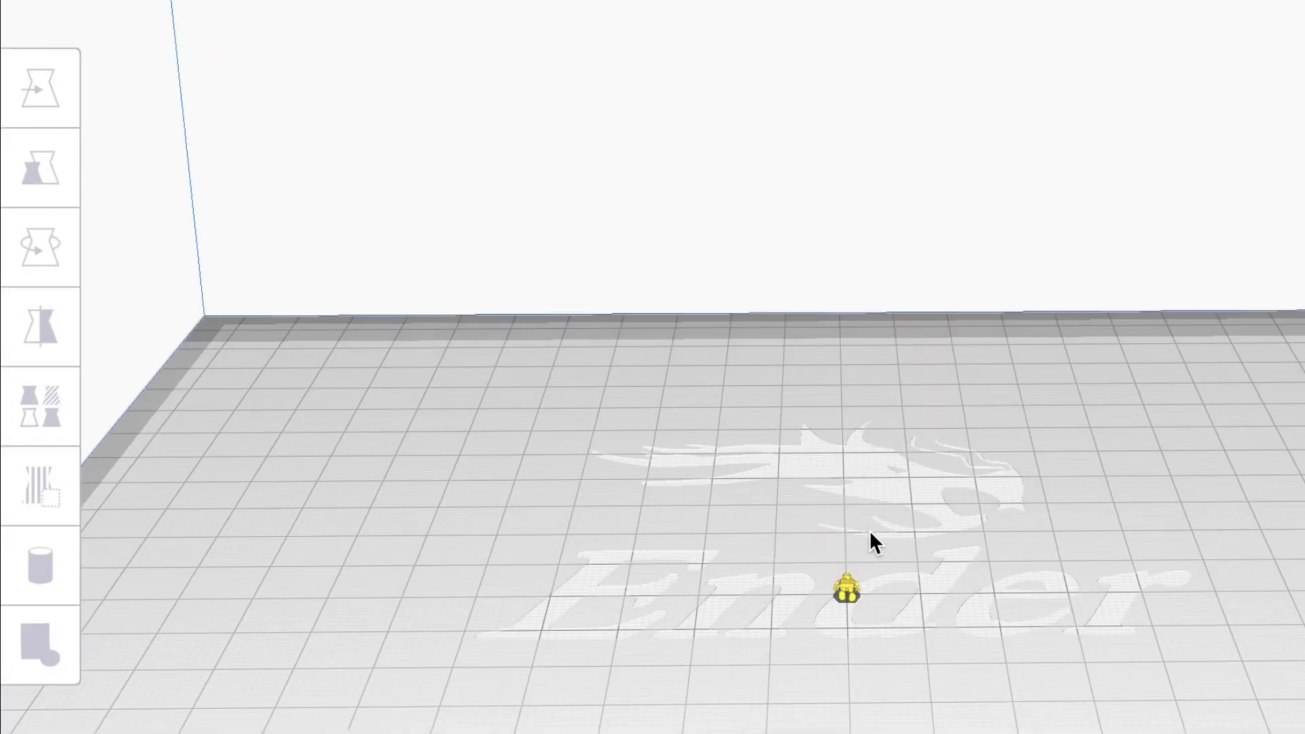
right_drag(749, 665, 746, 733)
scroll(768, 538, up, 5)
scroll(768, 534, up, 1)
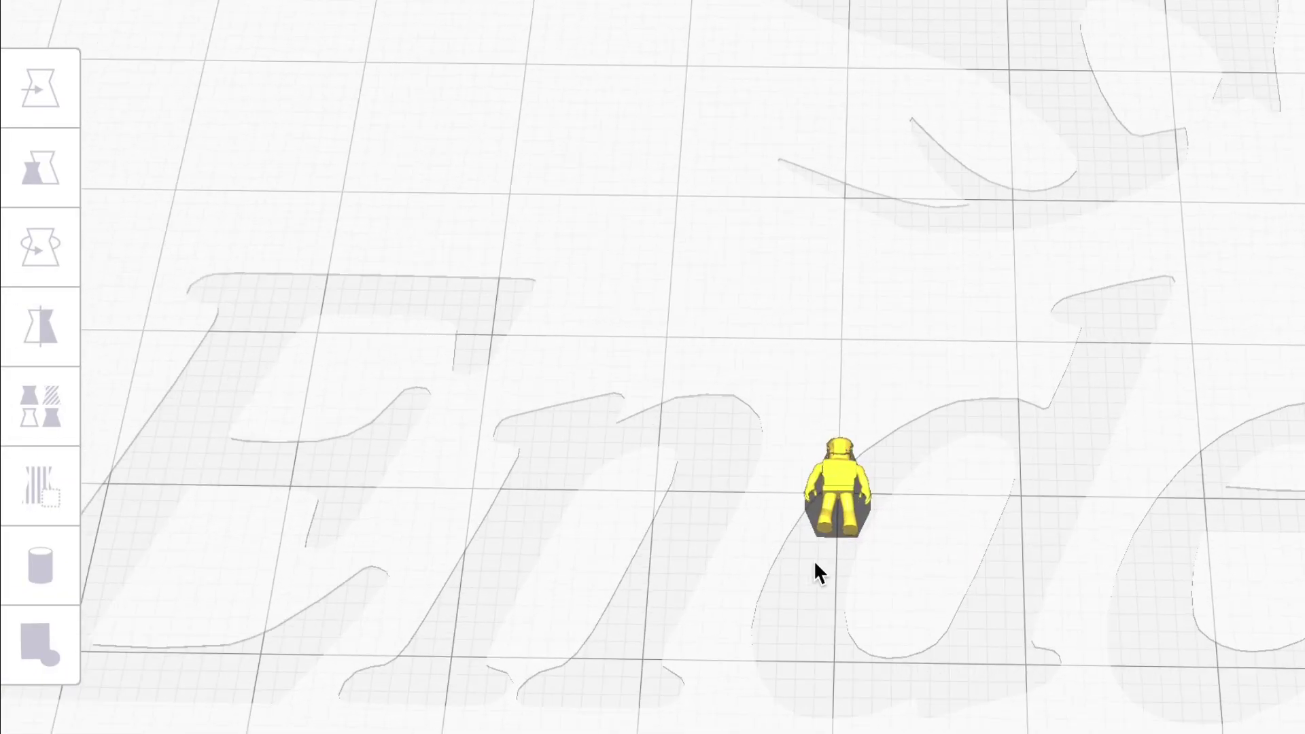
click(843, 480)
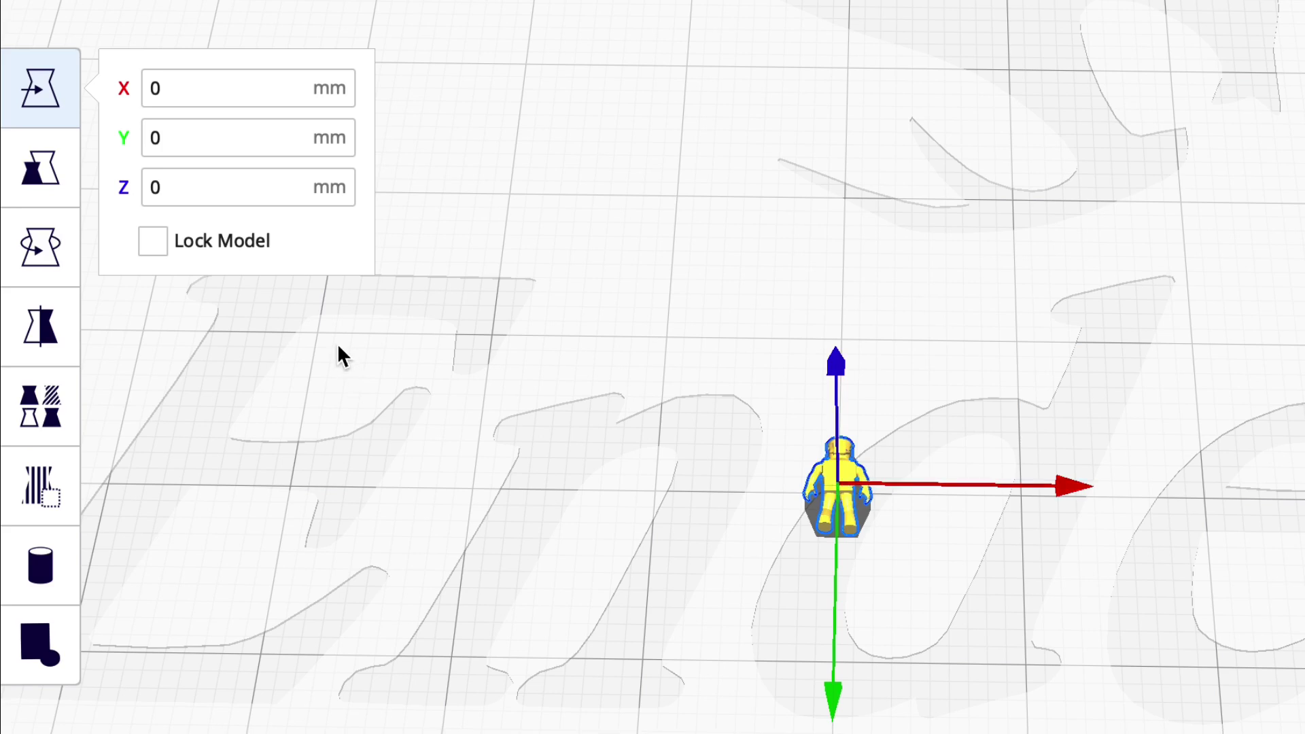
Scale the avatar uniformly to 1000% with Snap Scaling off, giving 36.79 × 53.80 × 19.57 mm
click(31, 177)
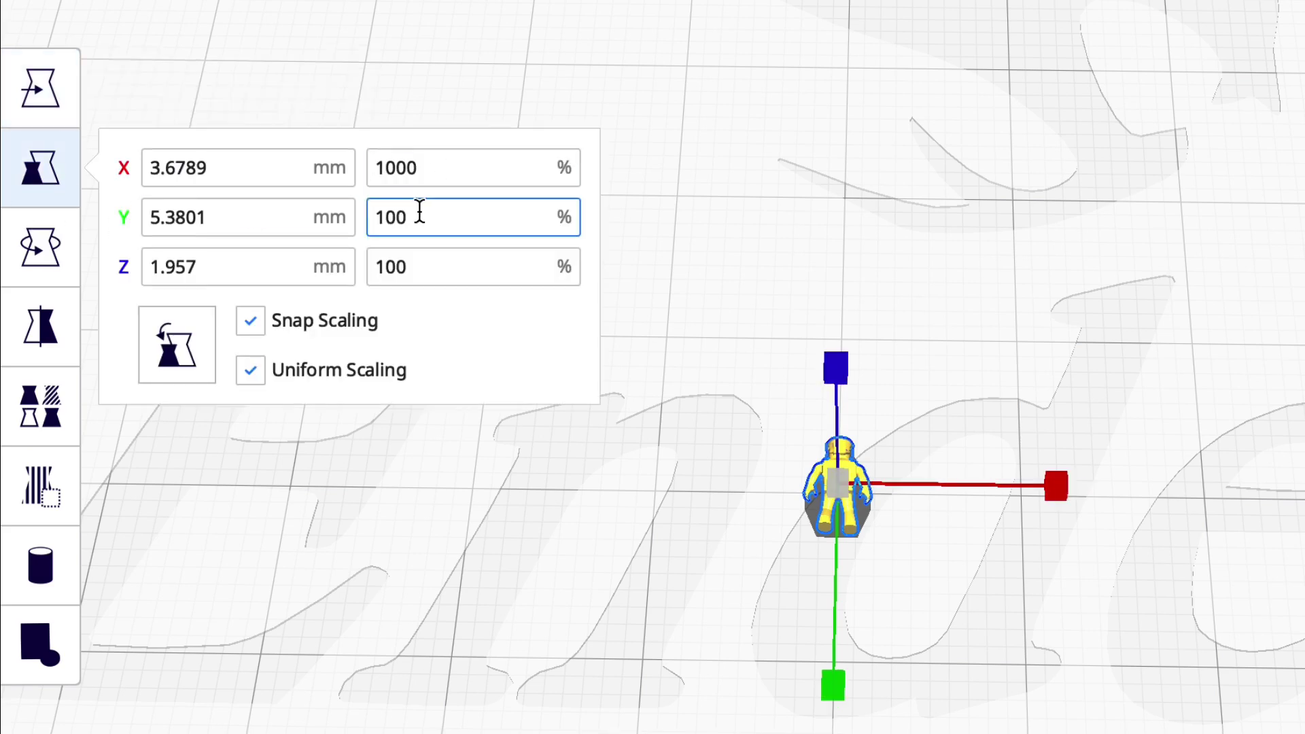
click(407, 332)
click(419, 267)
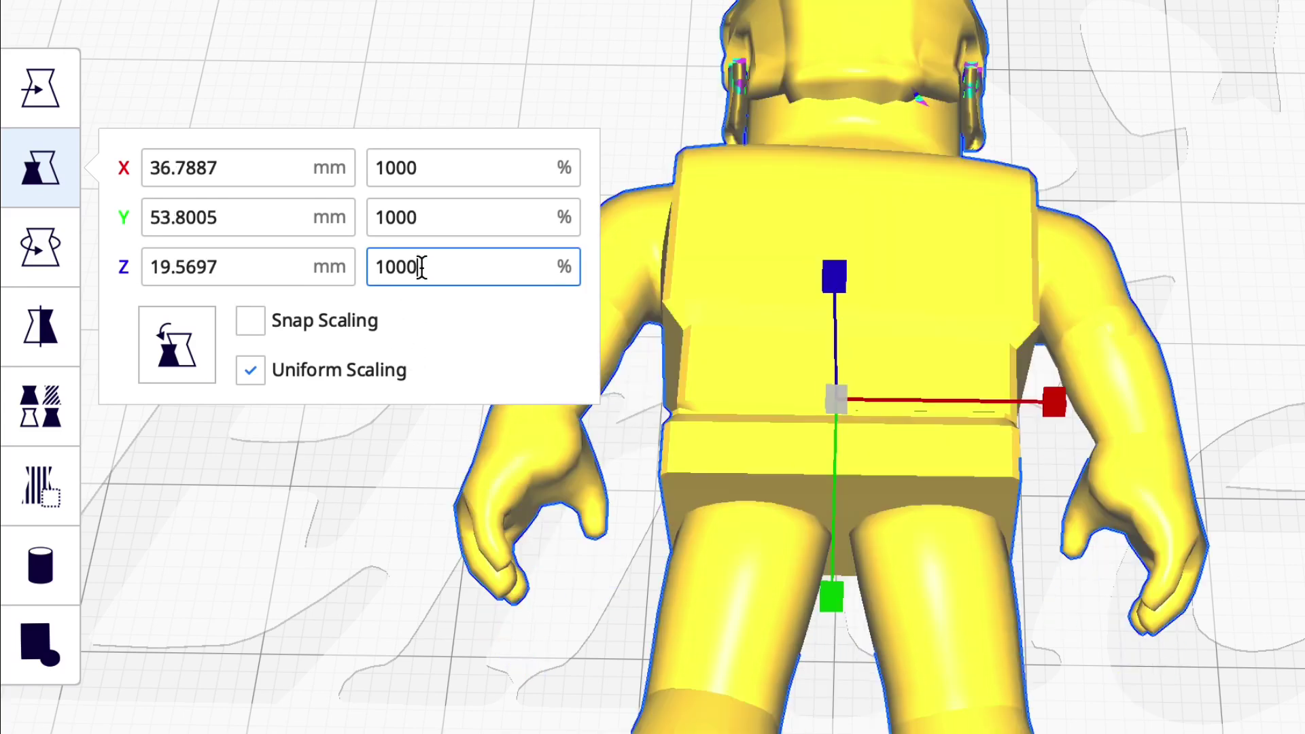
scroll(820, 465, down, 10)
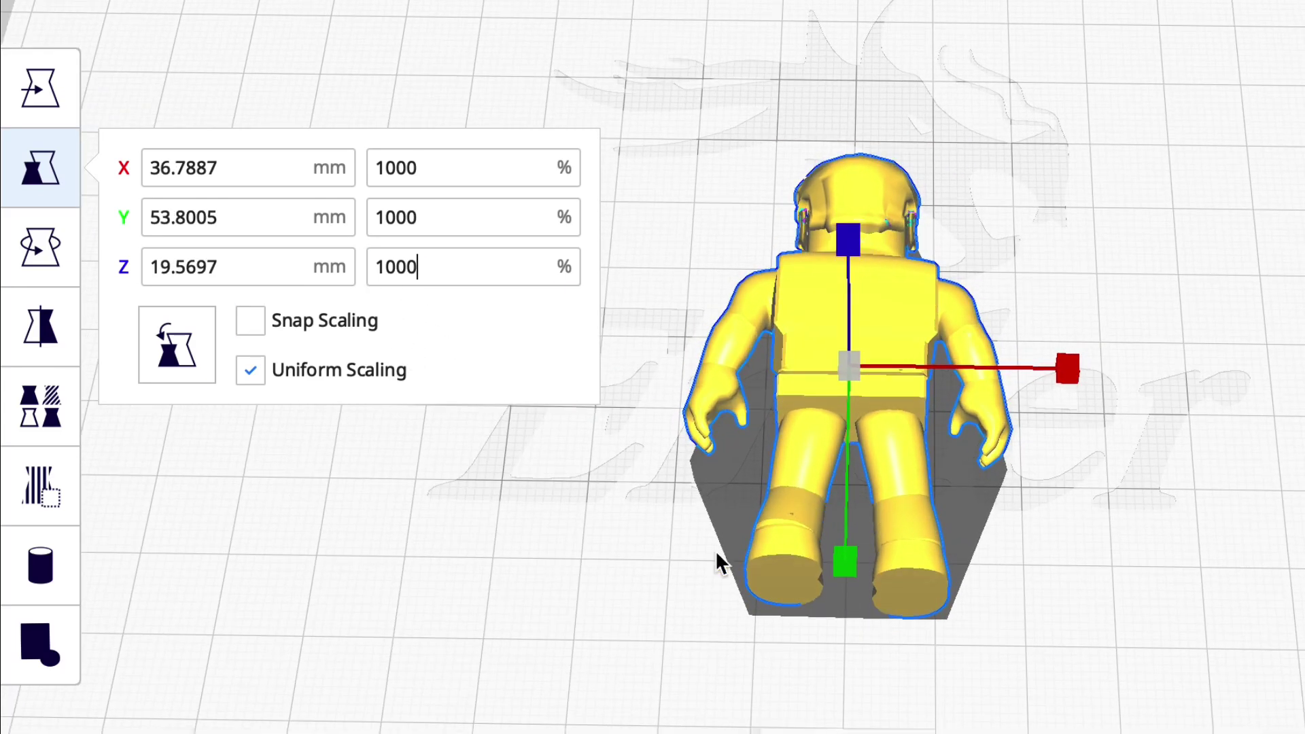
click(556, 575)
click(813, 365)
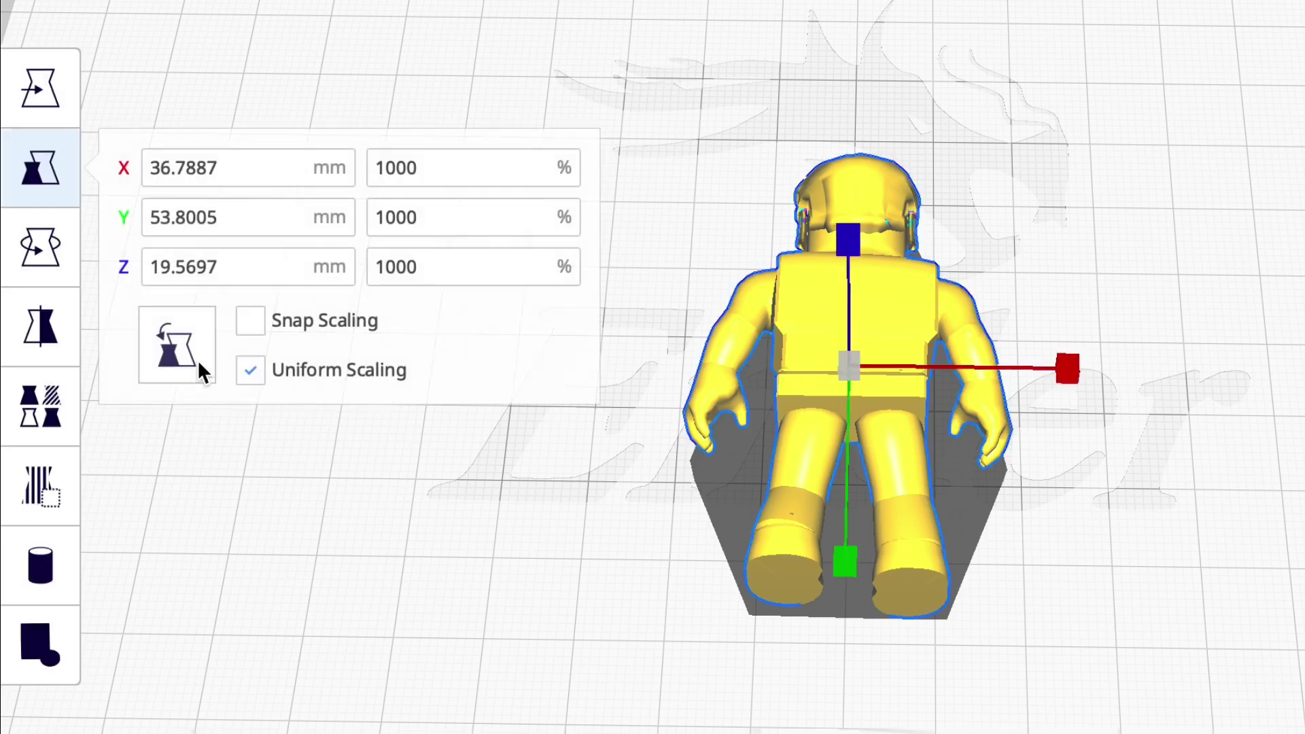
click(40, 247)
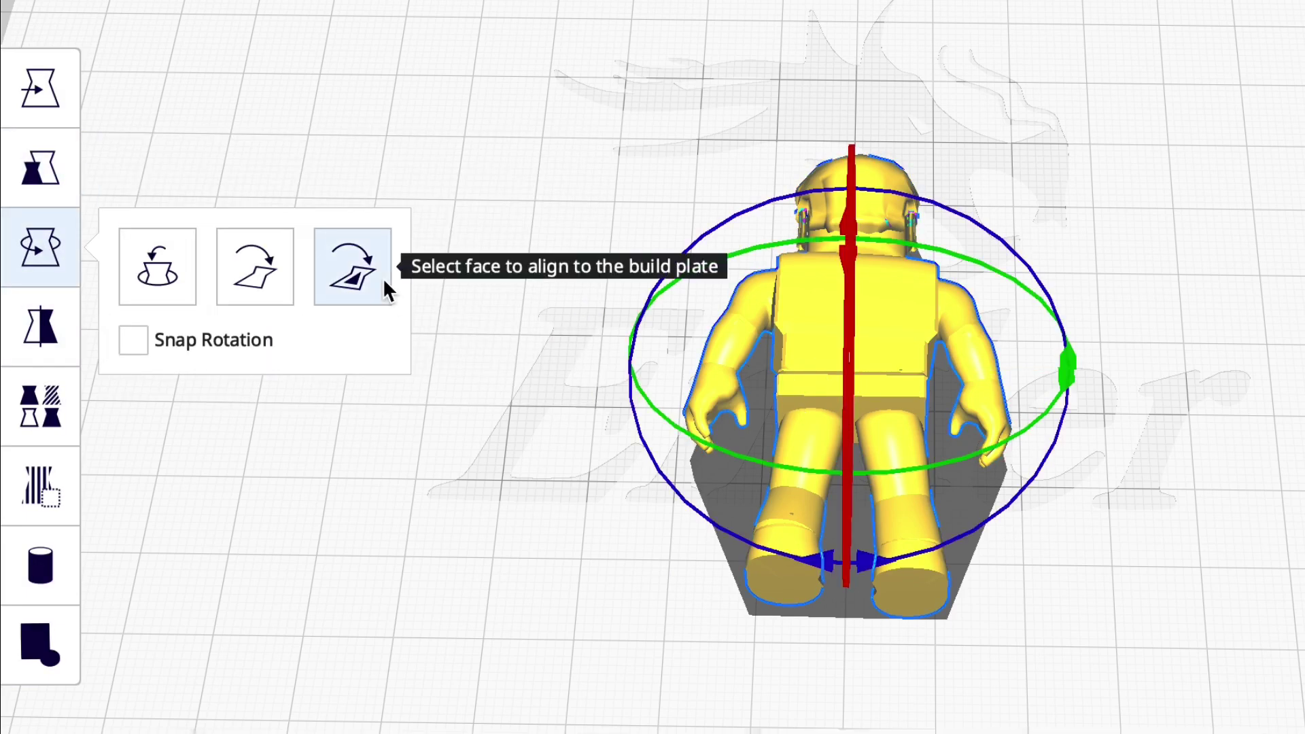
Spin the avatar about 173° around the vertical axis so it faces front
click(384, 287)
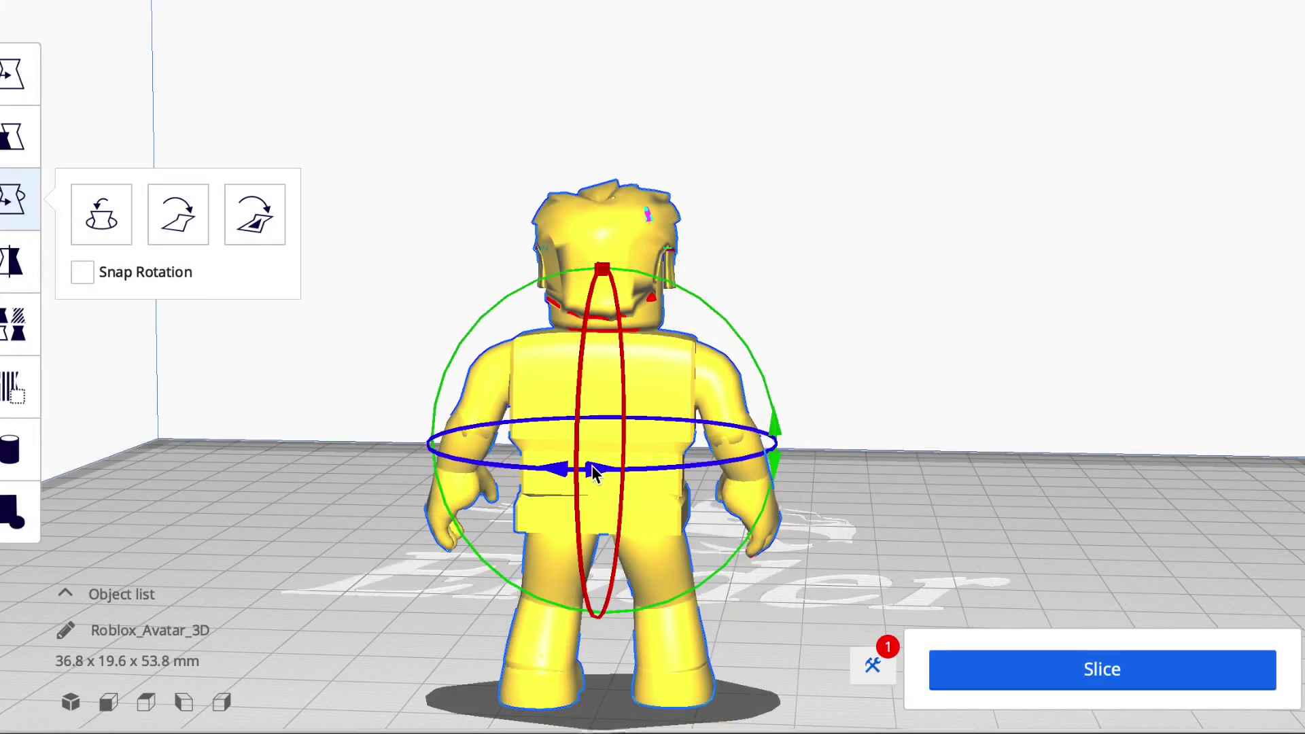
drag(593, 472, 683, 360)
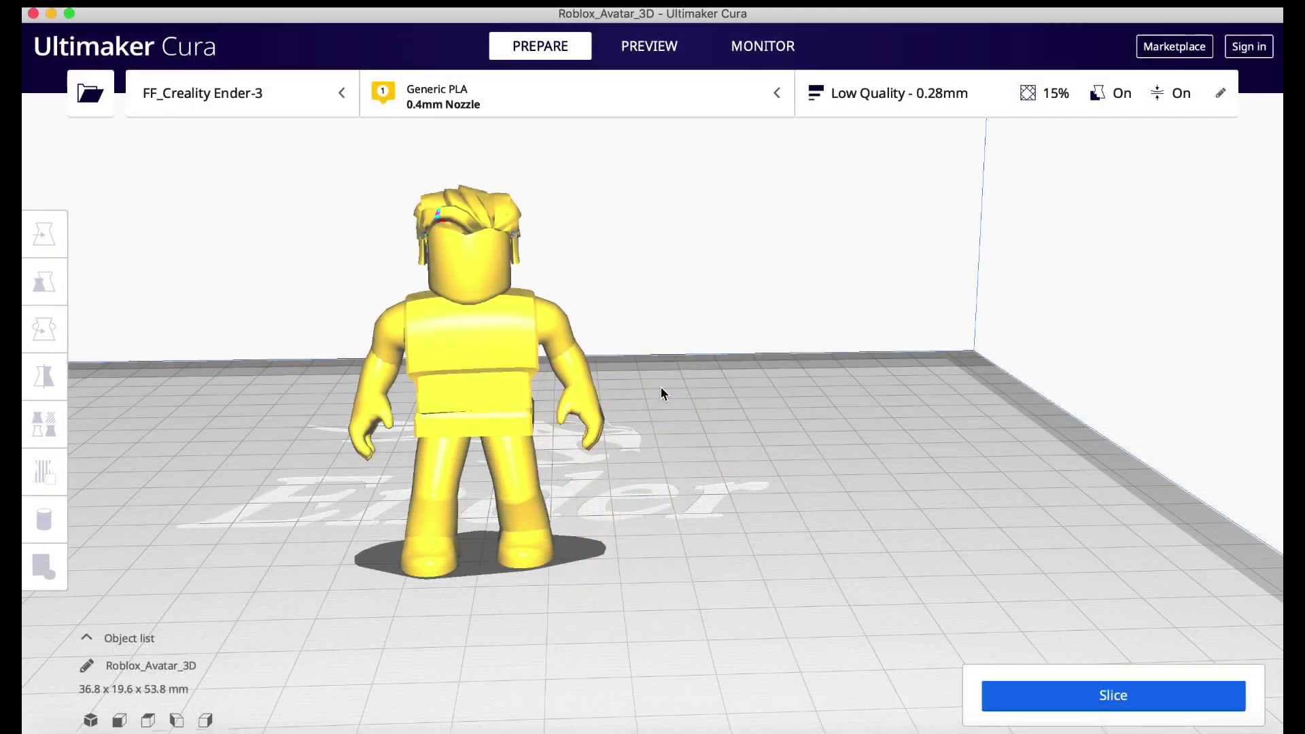
Review the support options in custom print settings, then close them to slice at 0.28 mm, 15% infill
mouse_move(676, 395)
right_down()
mouse_move(705, 398)
mouse_move(676, 393)
right_up()
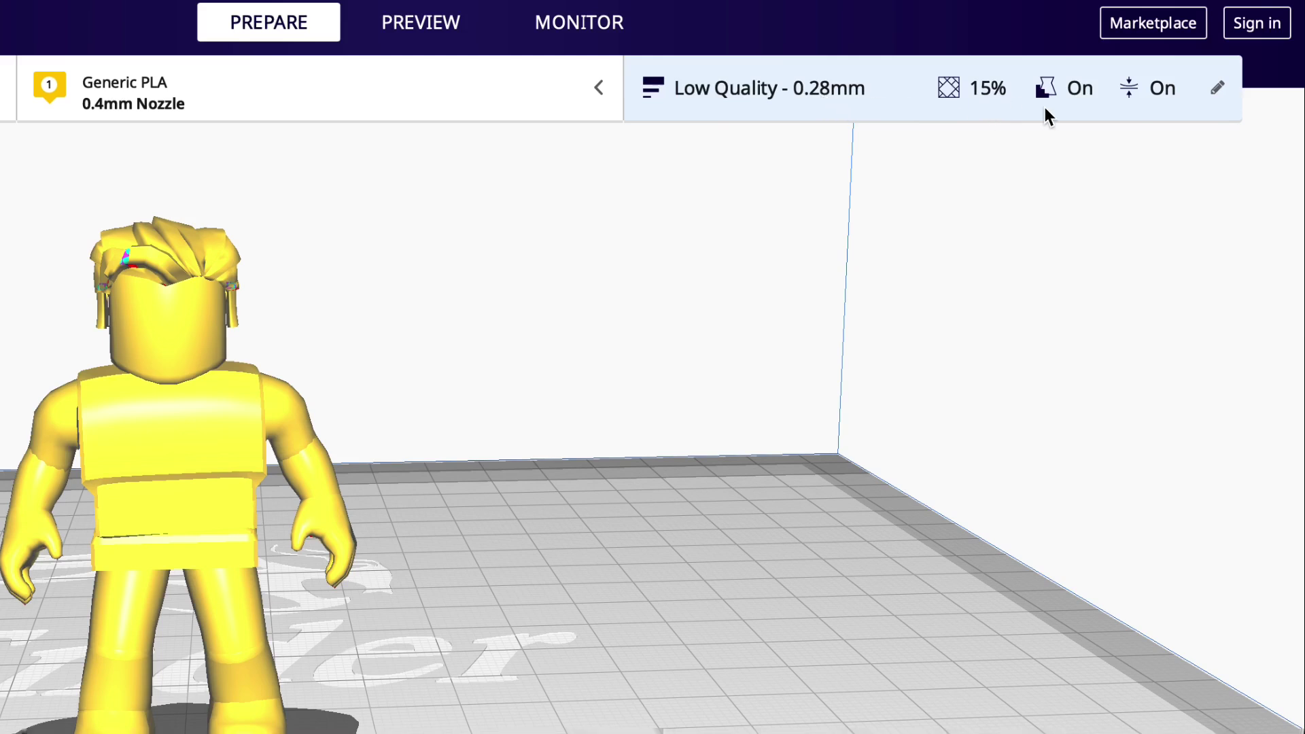
click(937, 112)
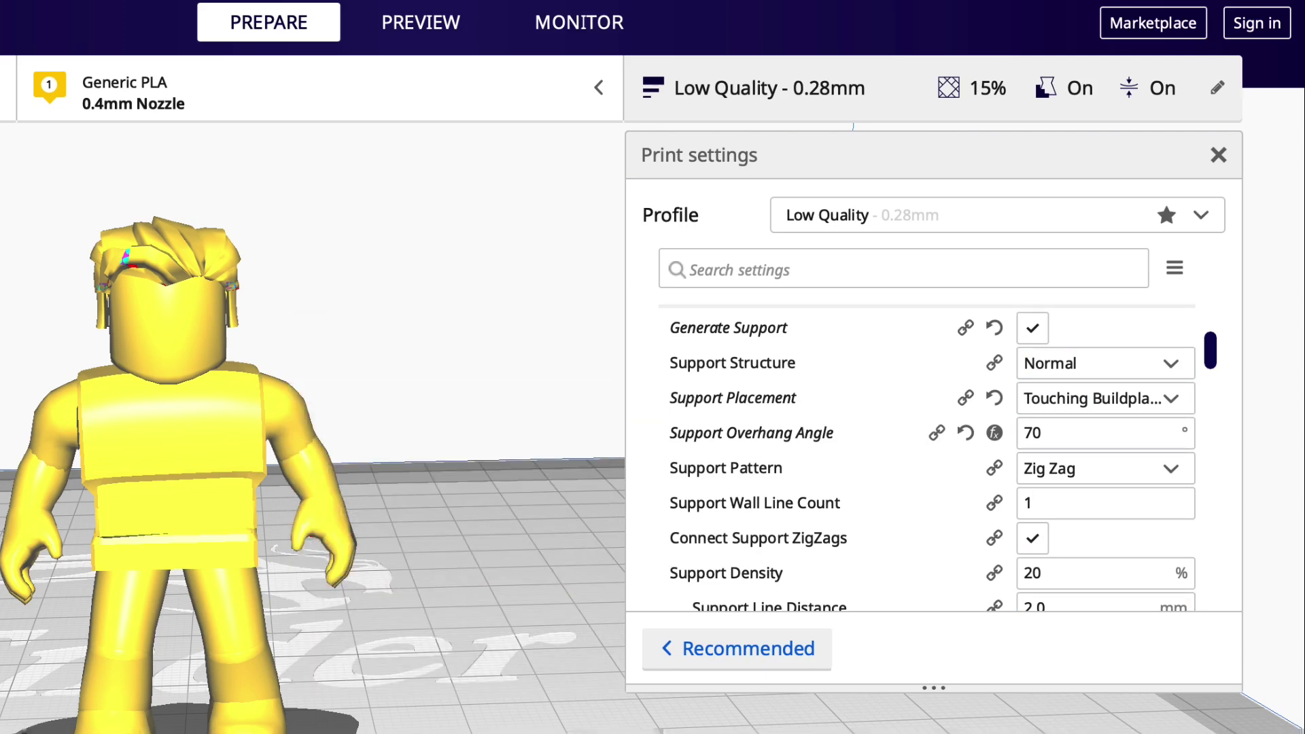
click(1218, 156)
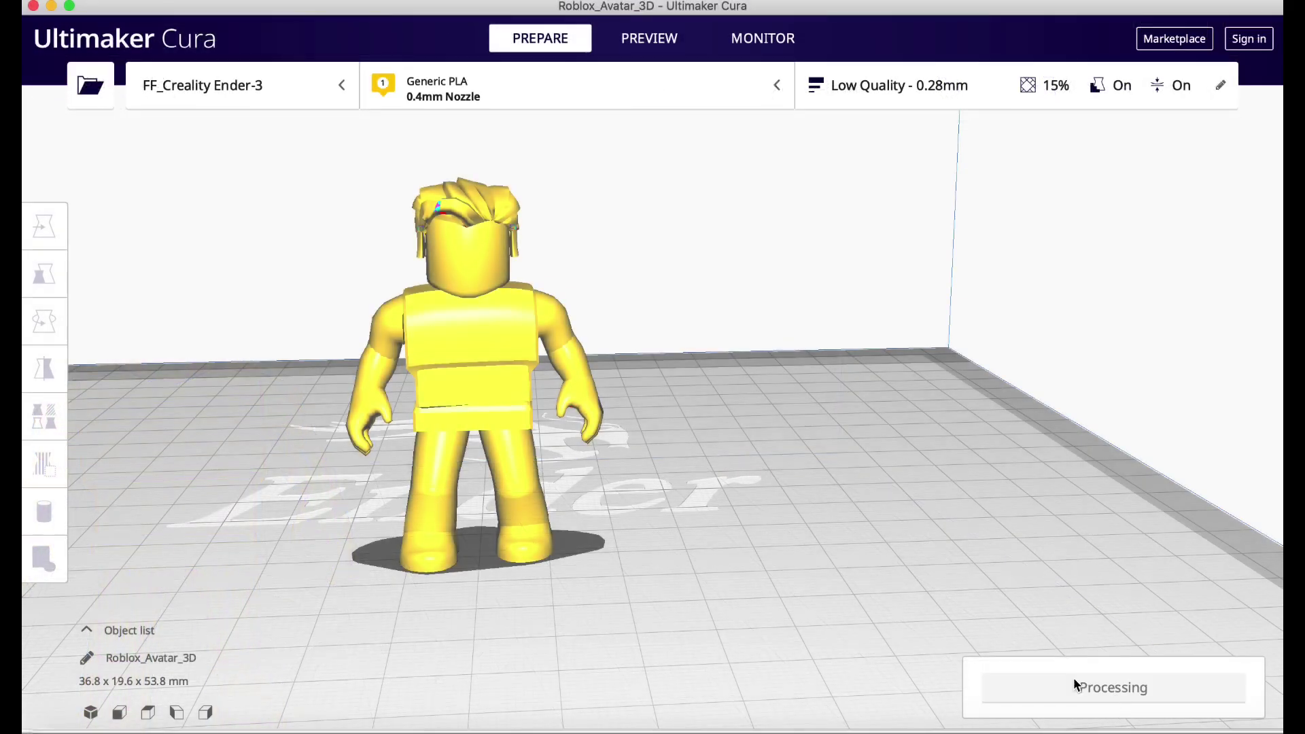
Preview the sliced avatar and step the layer slider down to layer 1
click(999, 687)
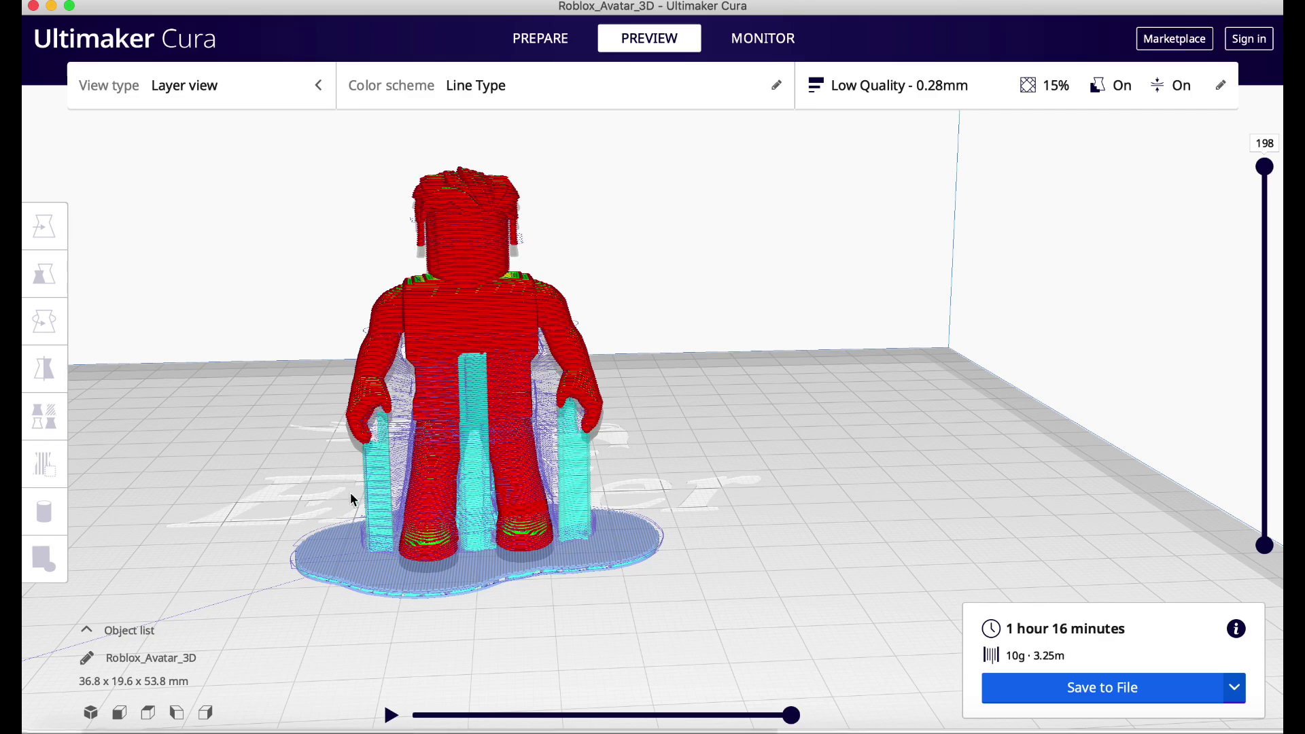
scroll(944, 368, up, 3)
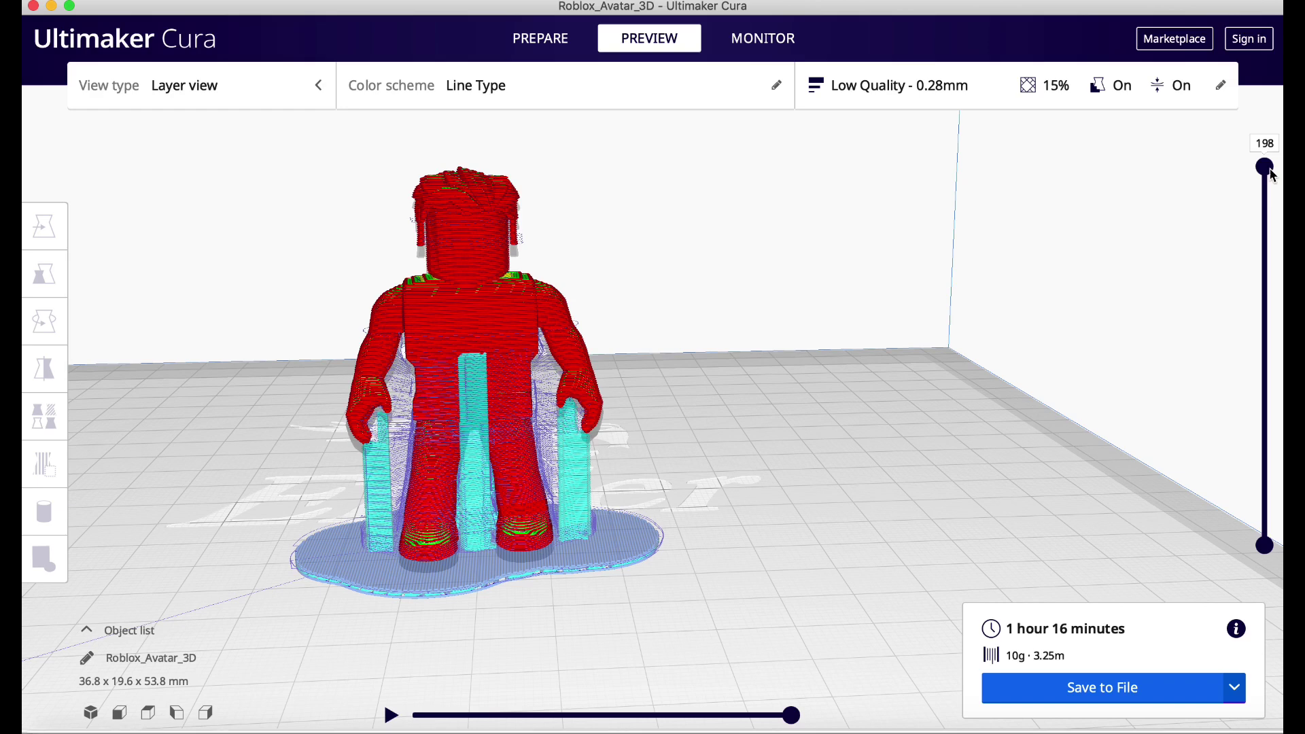
mouse_move(1273, 175)
mouse_down()
mouse_move(1280, 575)
mouse_move(1267, 196)
mouse_up()
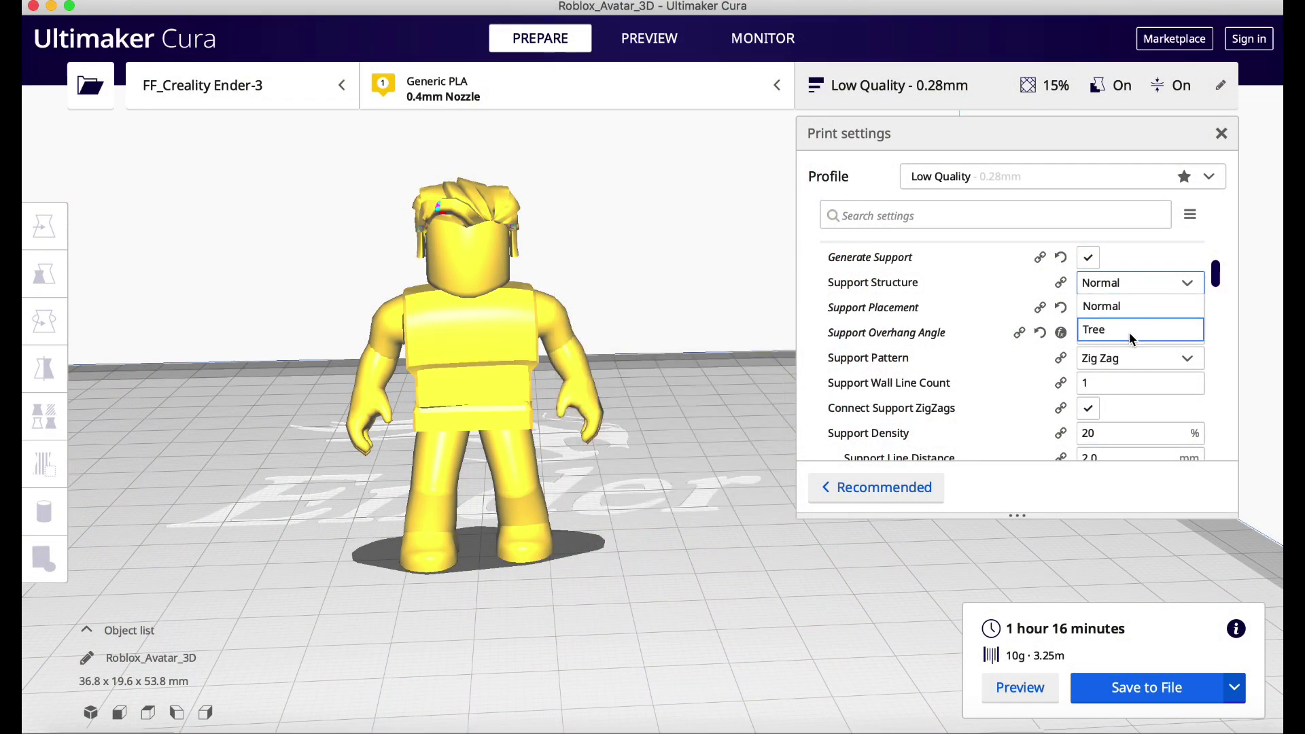
Switch supports to Tree and inspect the re-sliced layers down to the first layer
click(1129, 330)
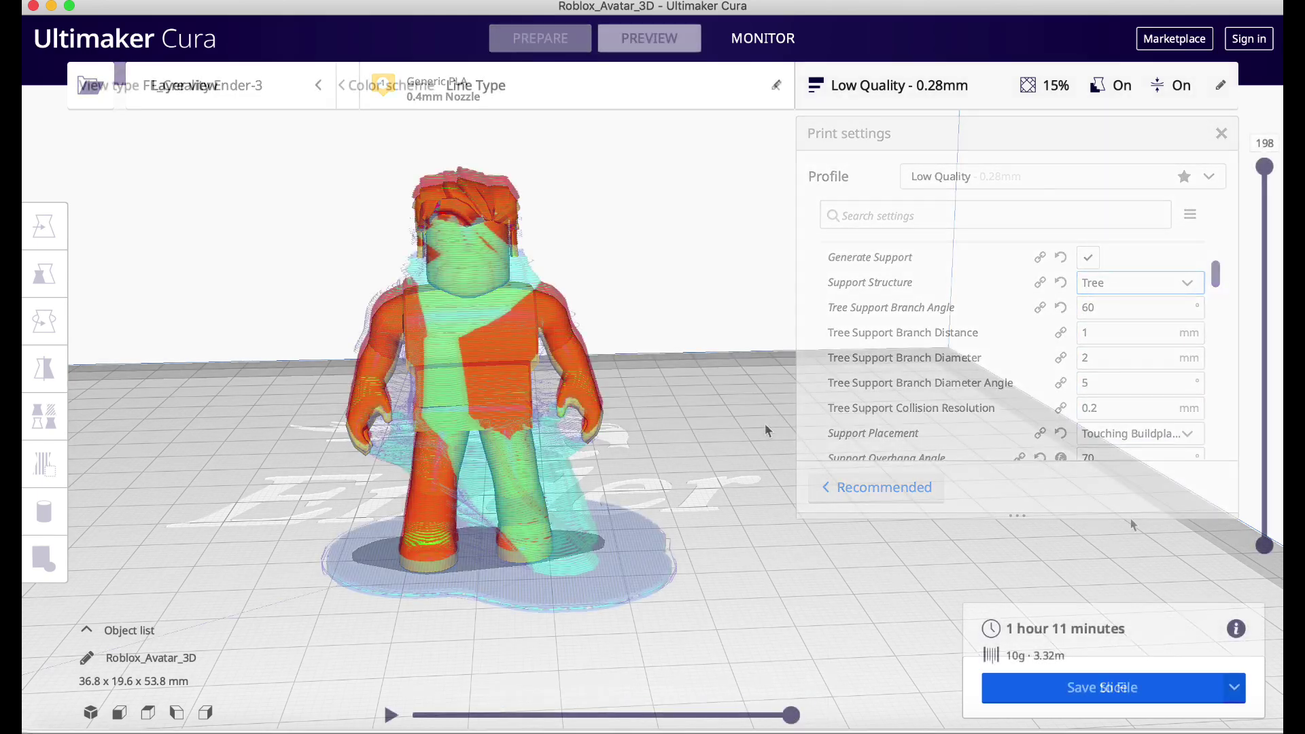
mouse_move(646, 544)
right_down()
mouse_move(777, 542)
mouse_move(936, 512)
mouse_move(938, 489)
mouse_move(784, 532)
mouse_move(627, 529)
right_up()
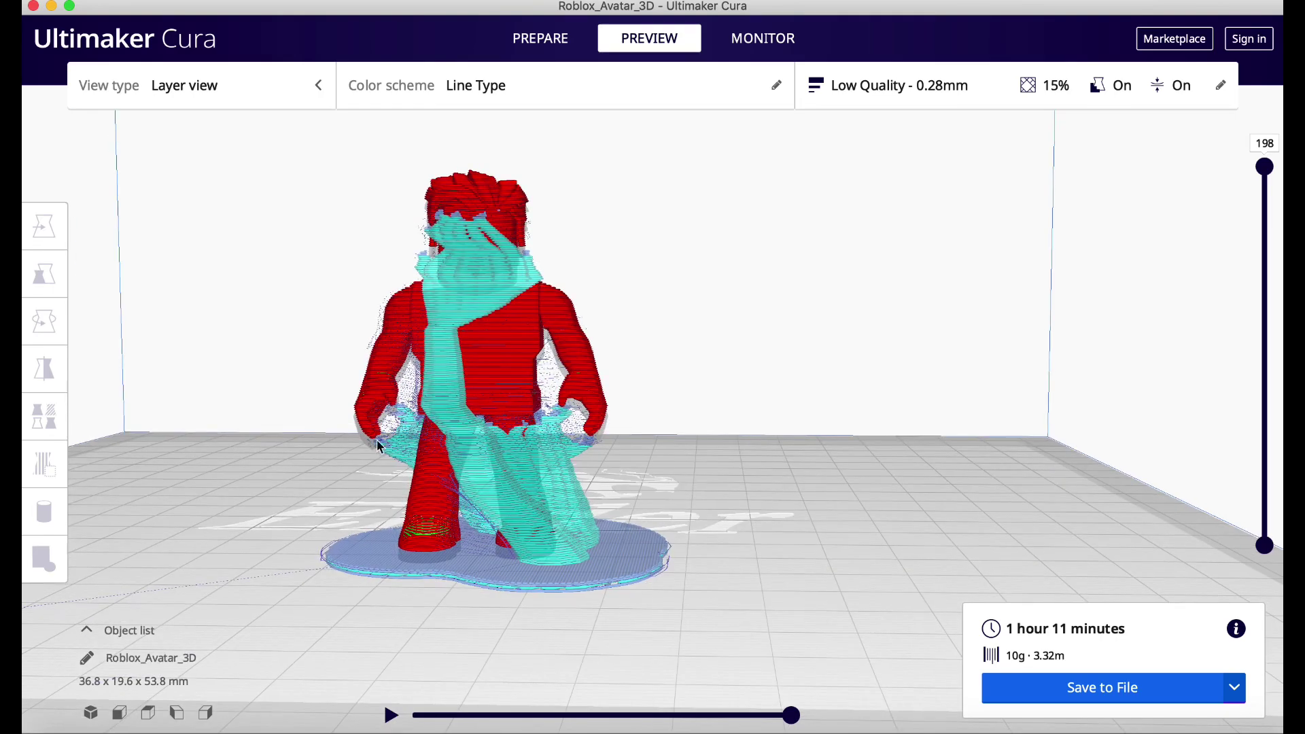
drag(1267, 173, 1265, 475)
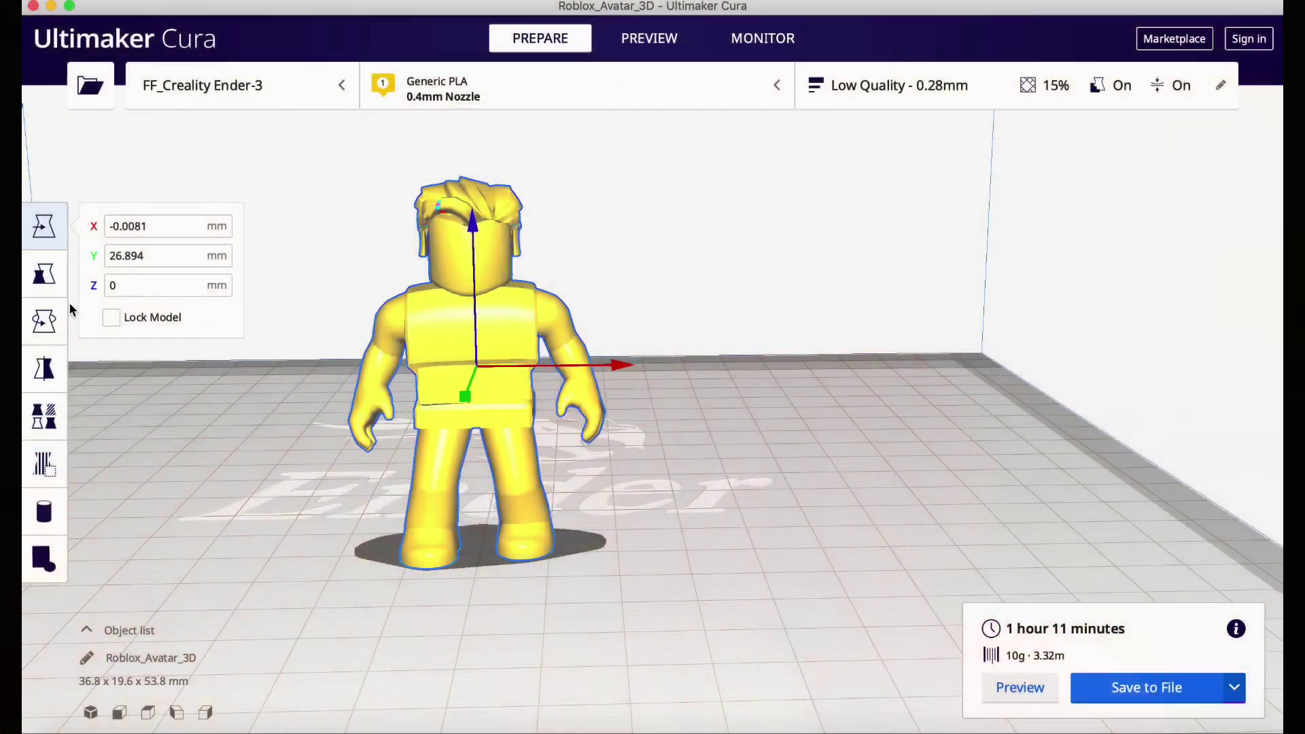
Rotate the avatar 180° onto its head and sink it into the plate to Z -2.3867 mm
click(35, 320)
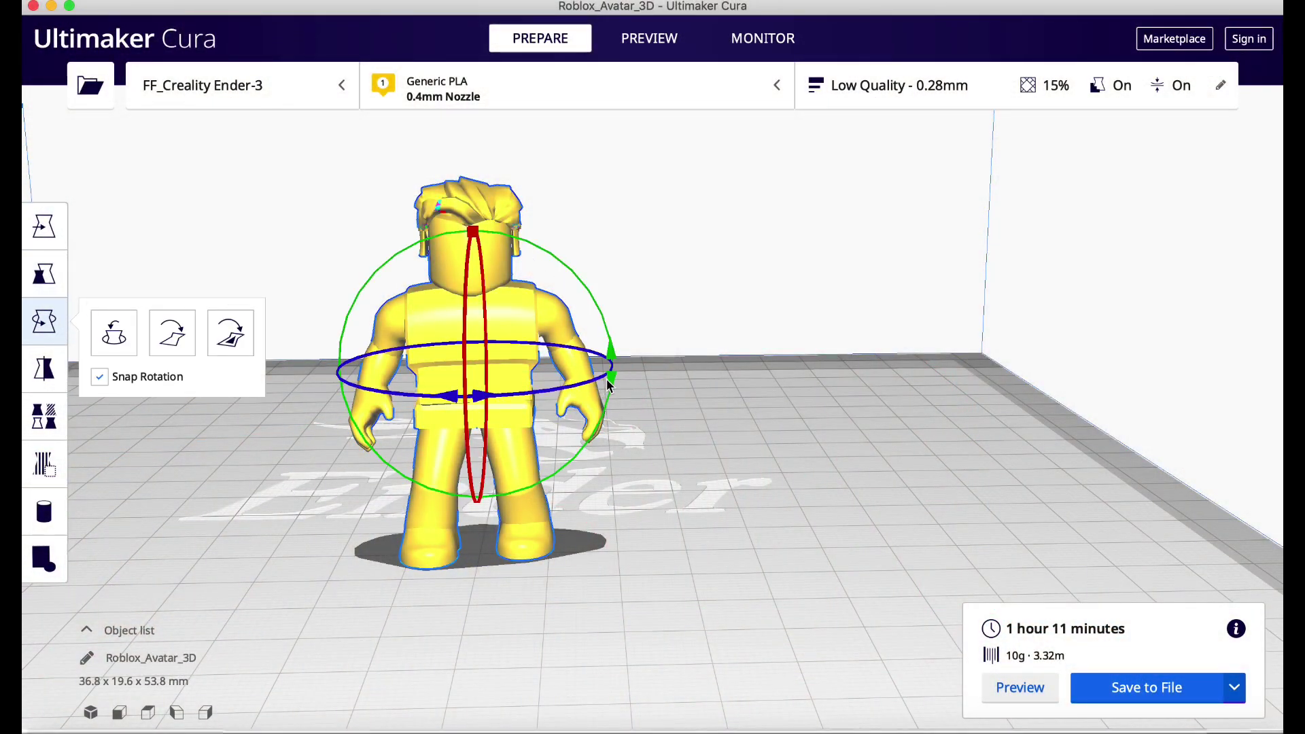
drag(614, 380, 366, 255)
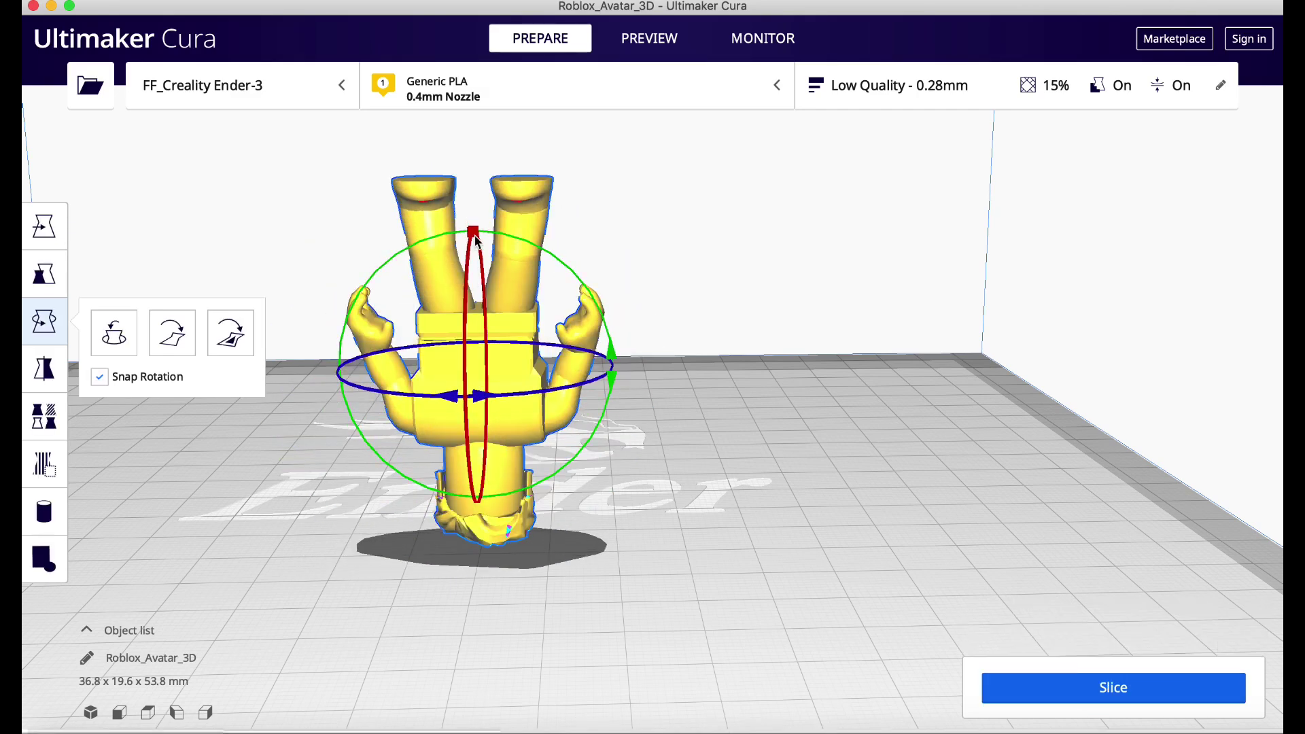
click(59, 224)
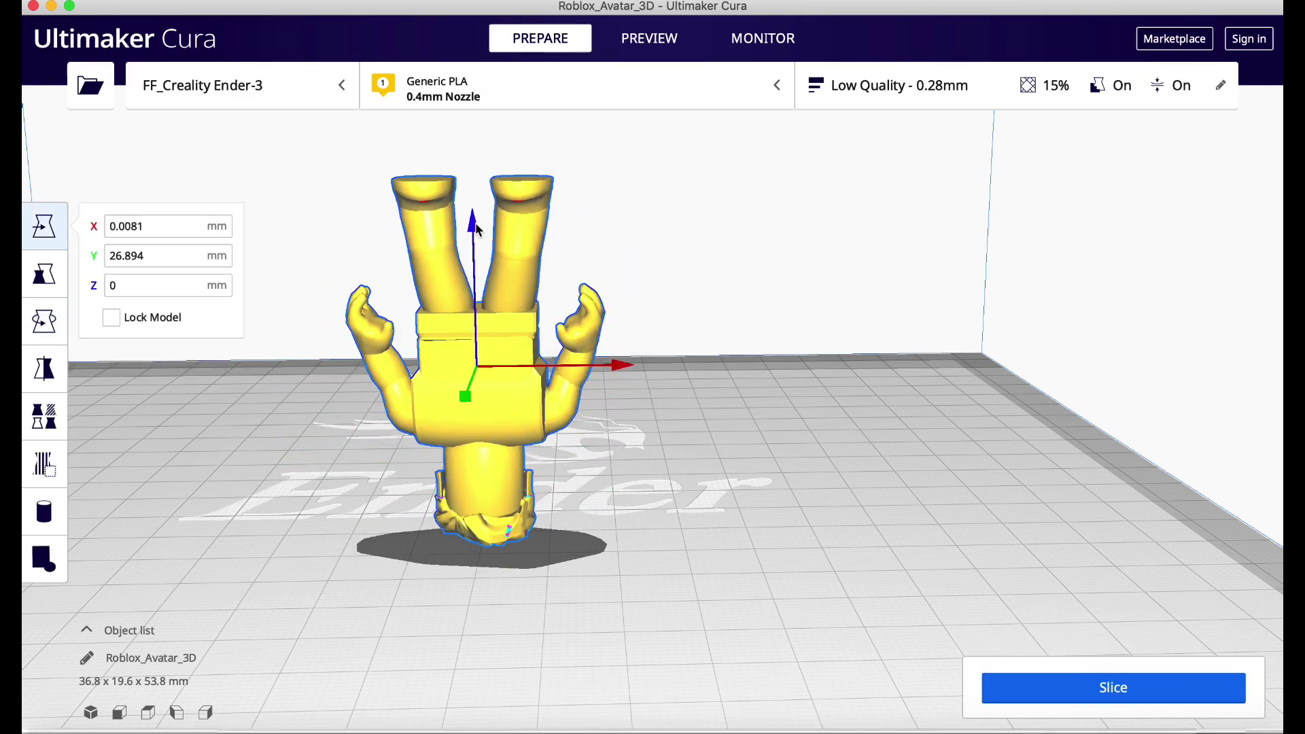
drag(478, 231, 475, 236)
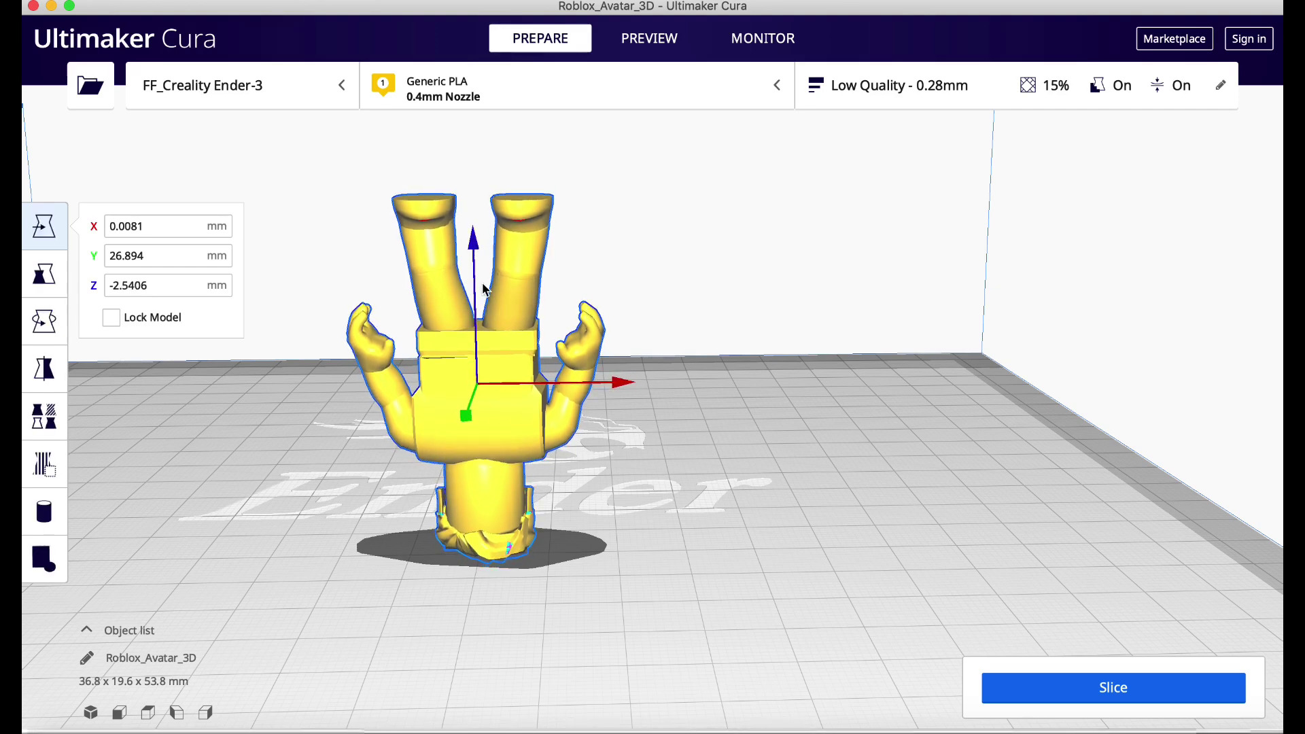
right_drag(663, 465, 676, 437)
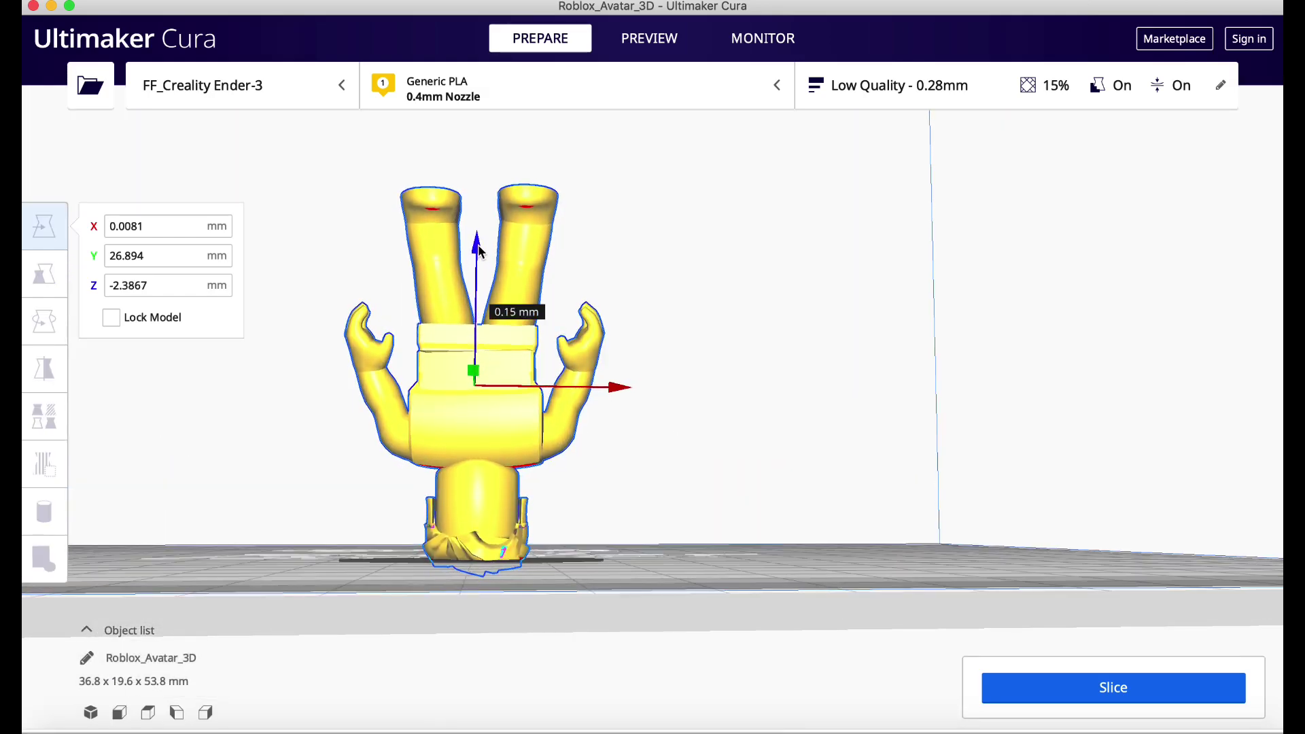
drag(479, 252, 481, 248)
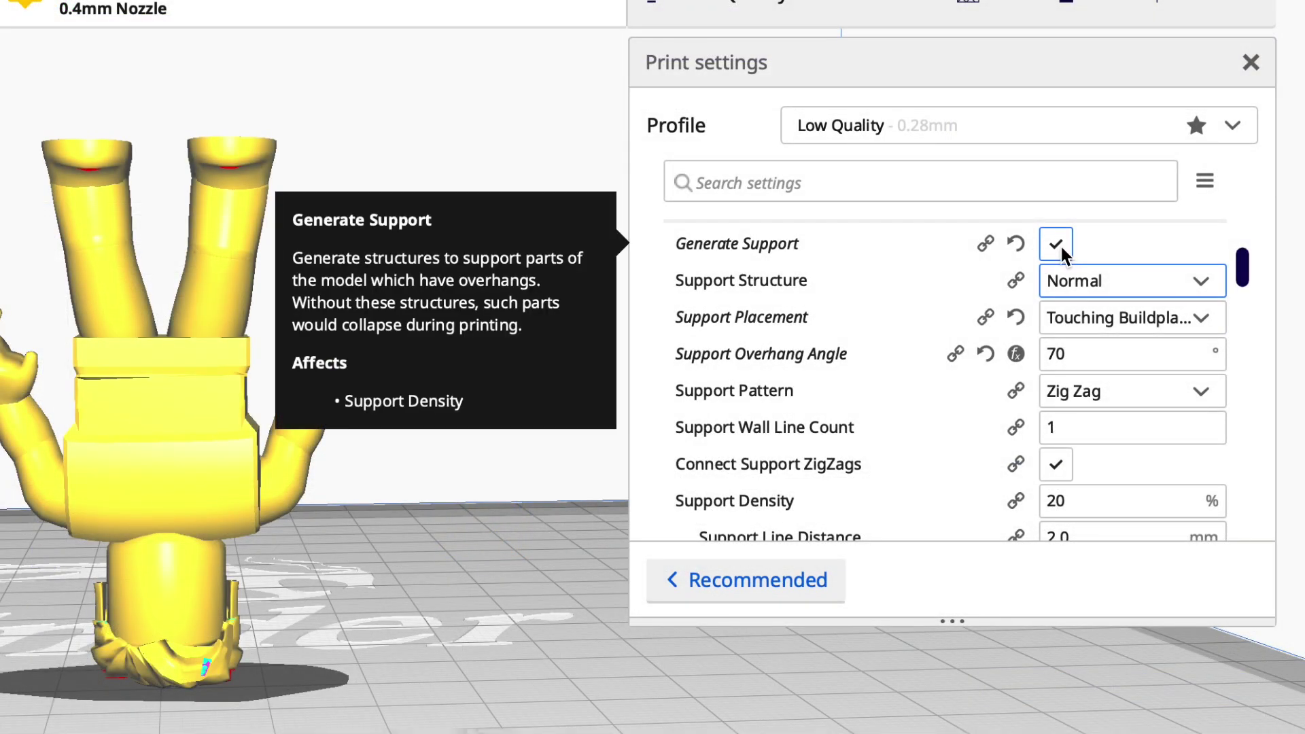
Disable support for the upside-down avatar and scrub the preview layers (54 min, 7 g)
click(1057, 244)
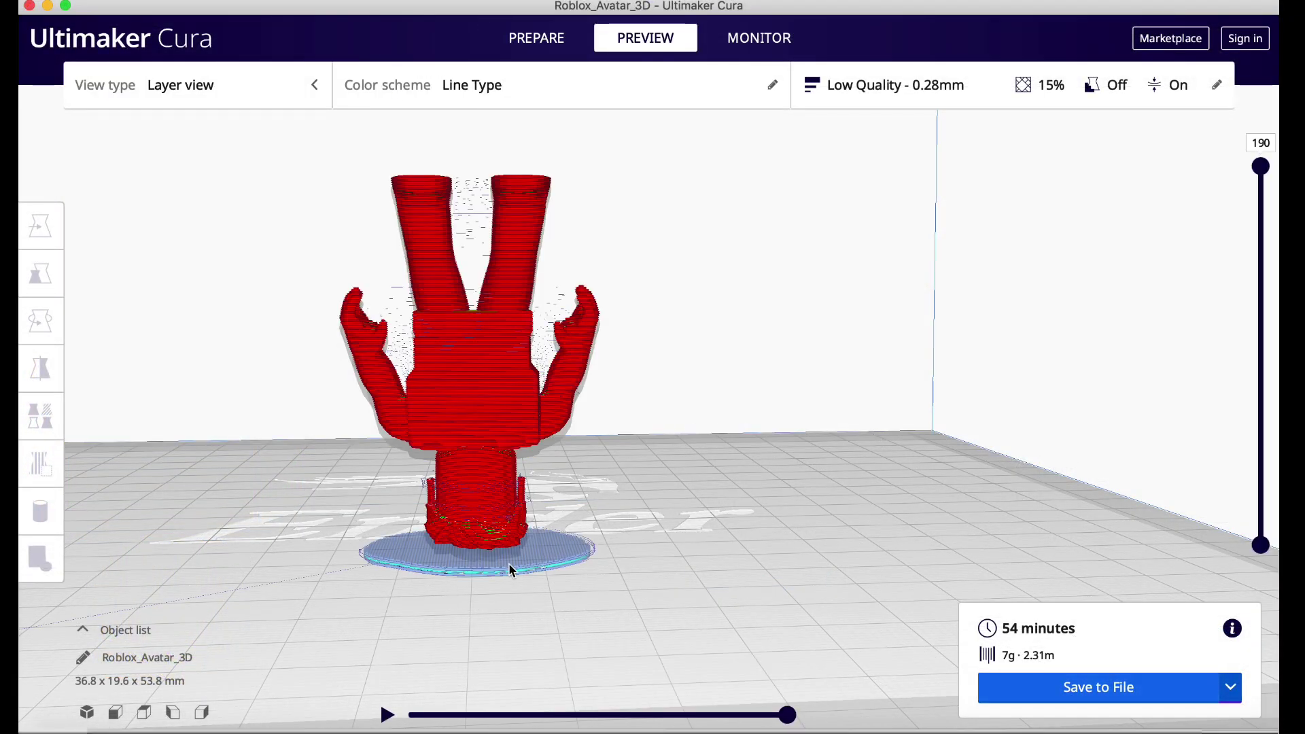
drag(1268, 225, 1251, 502)
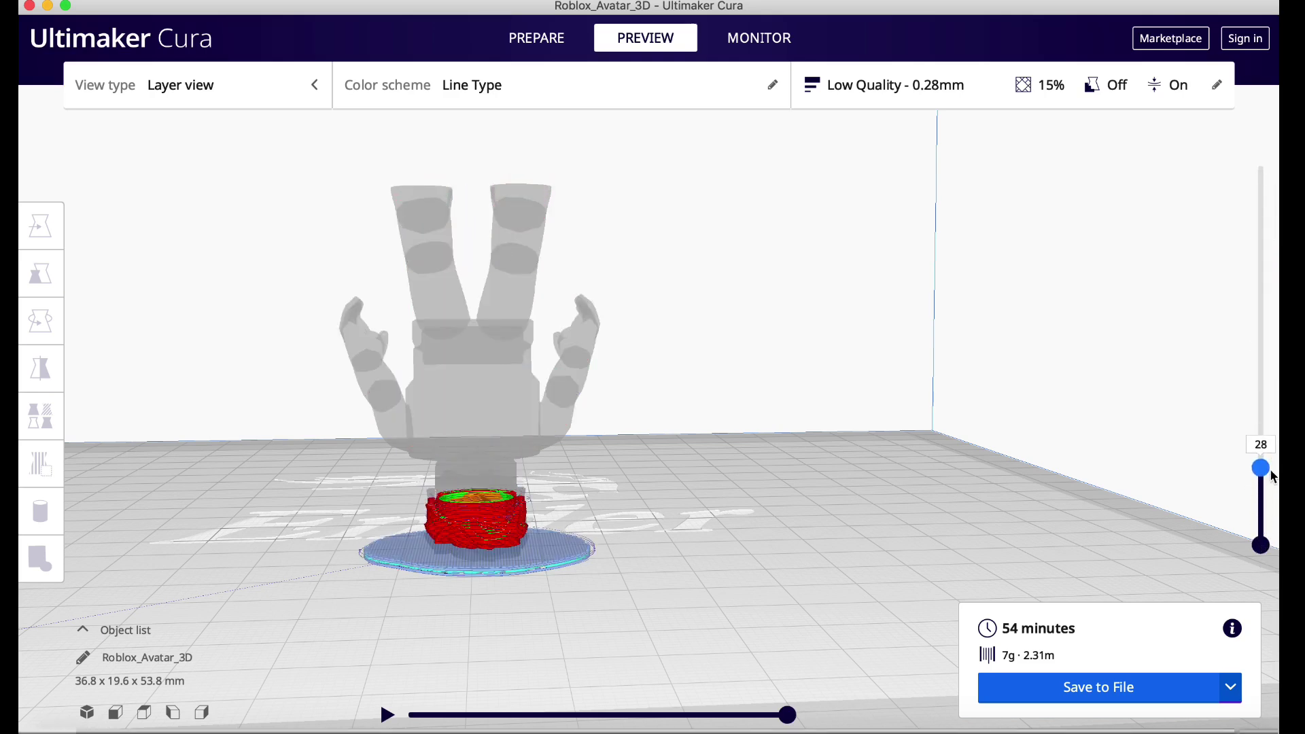
drag(1261, 319, 1262, 179)
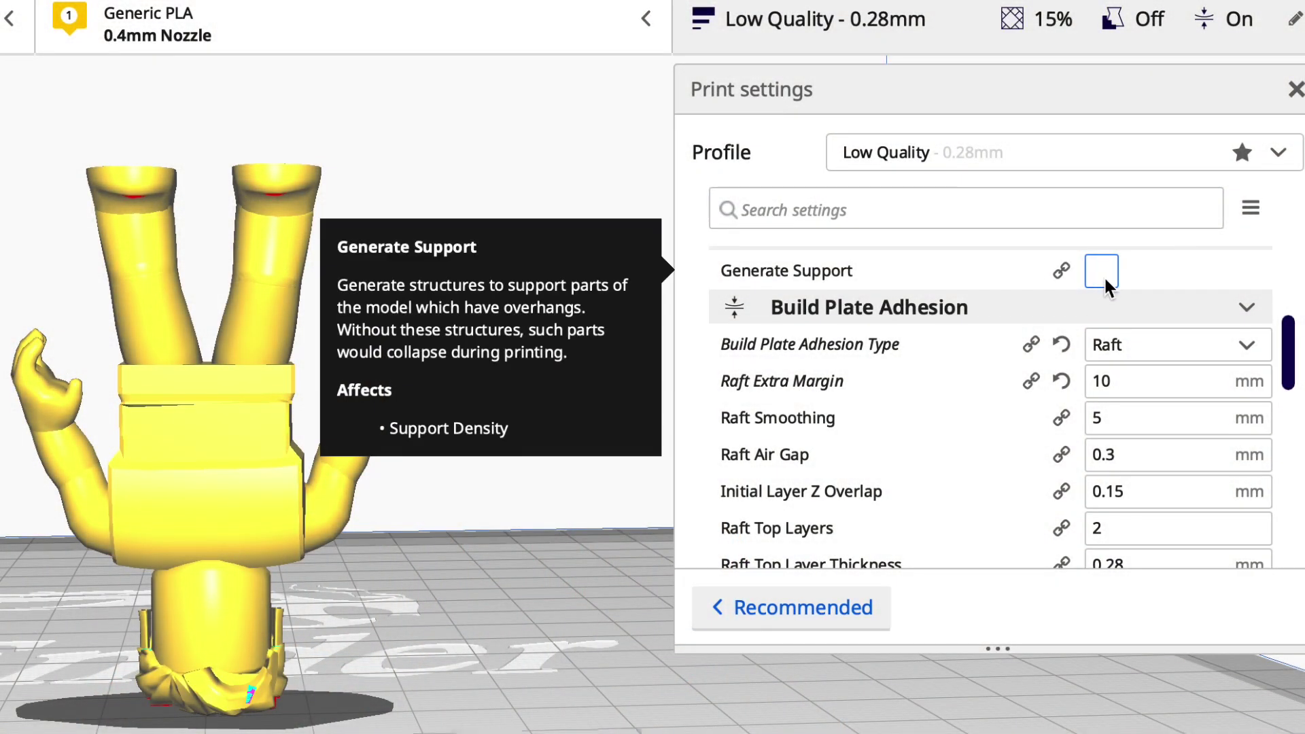
Re-enable Generate Support and inspect the re-sliced preview down to layer 47
click(1102, 272)
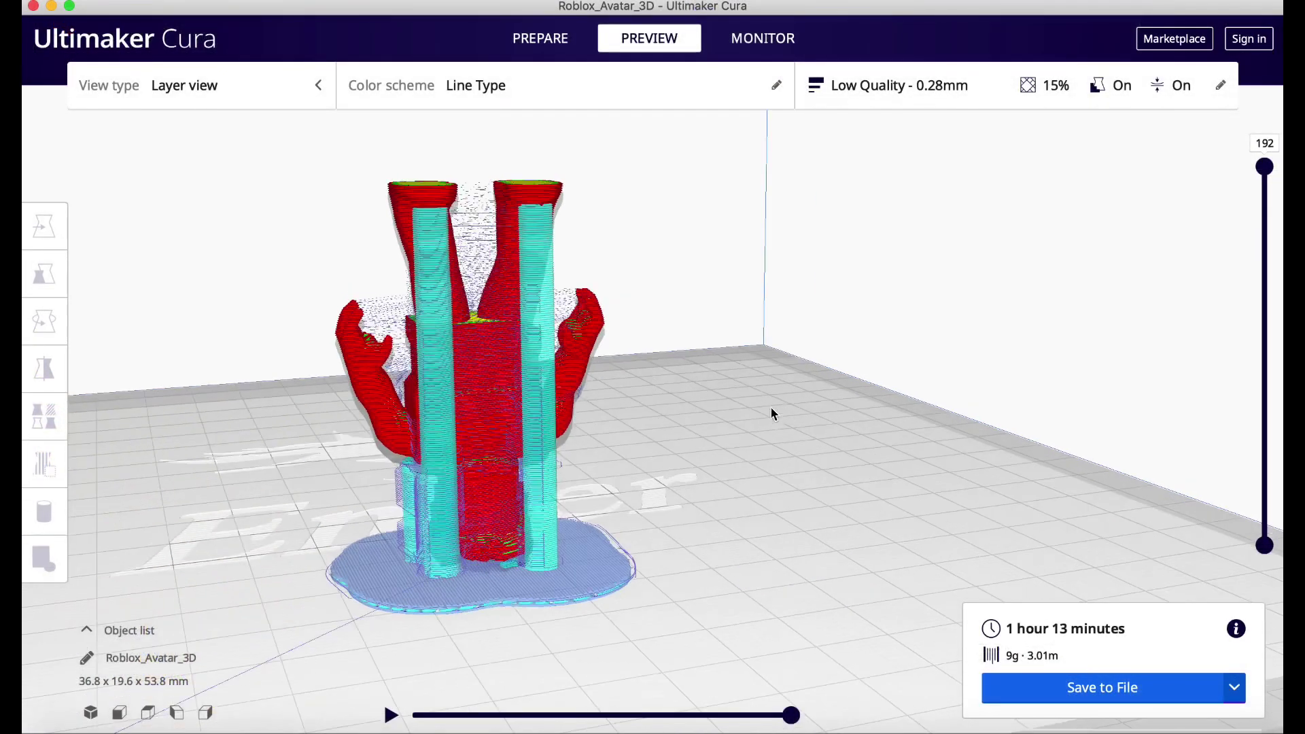
right_drag(772, 411, 701, 425)
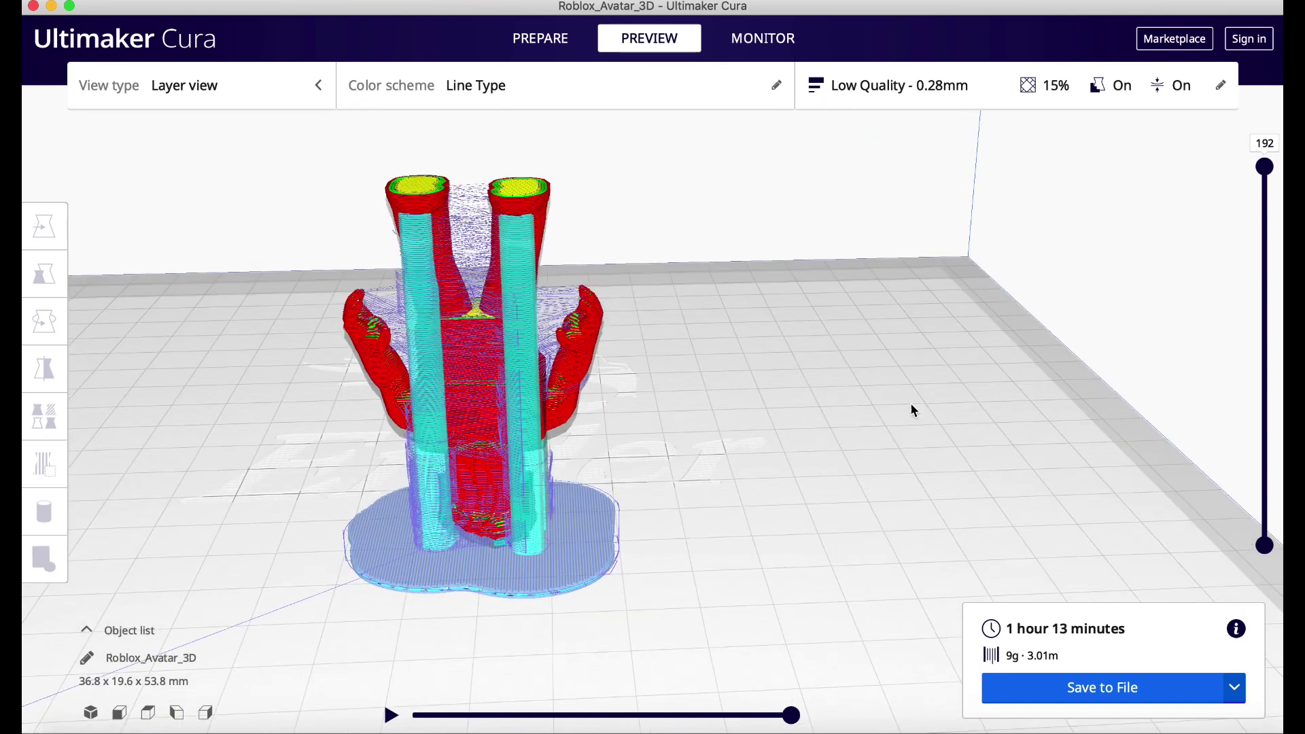
drag(1264, 197, 1264, 434)
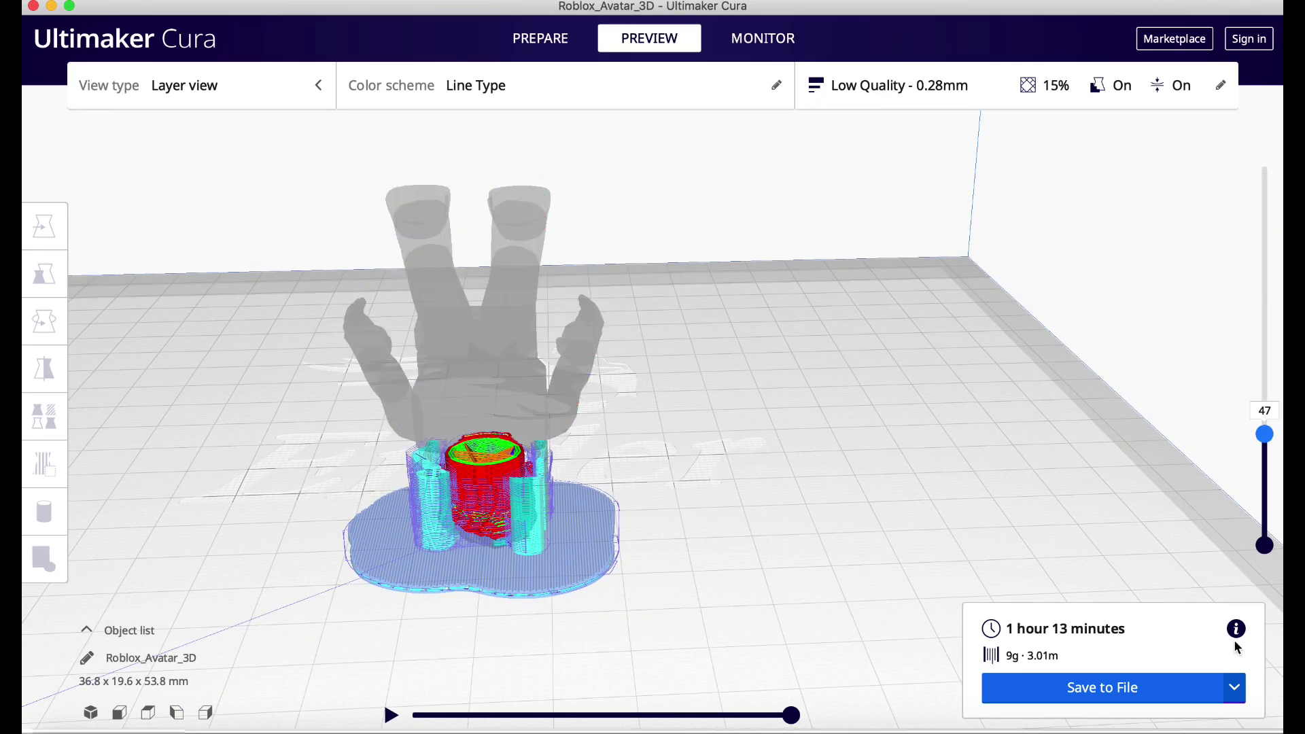